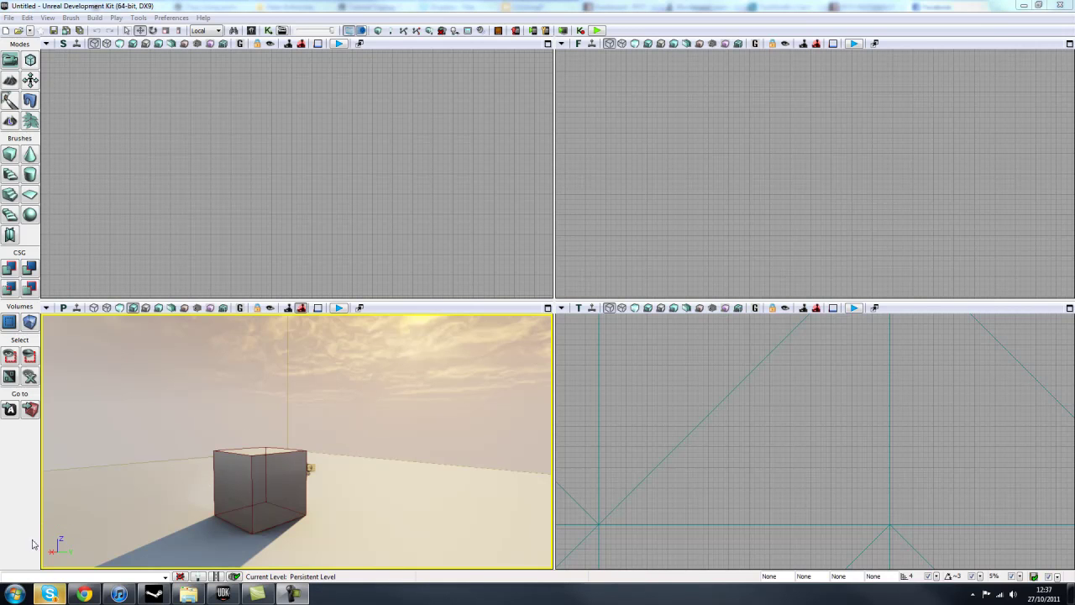
# Locate the UDK-2011-09 editor among the installed Unreal Development Kit programs, and return to the open editor
pyautogui.click(15, 595)
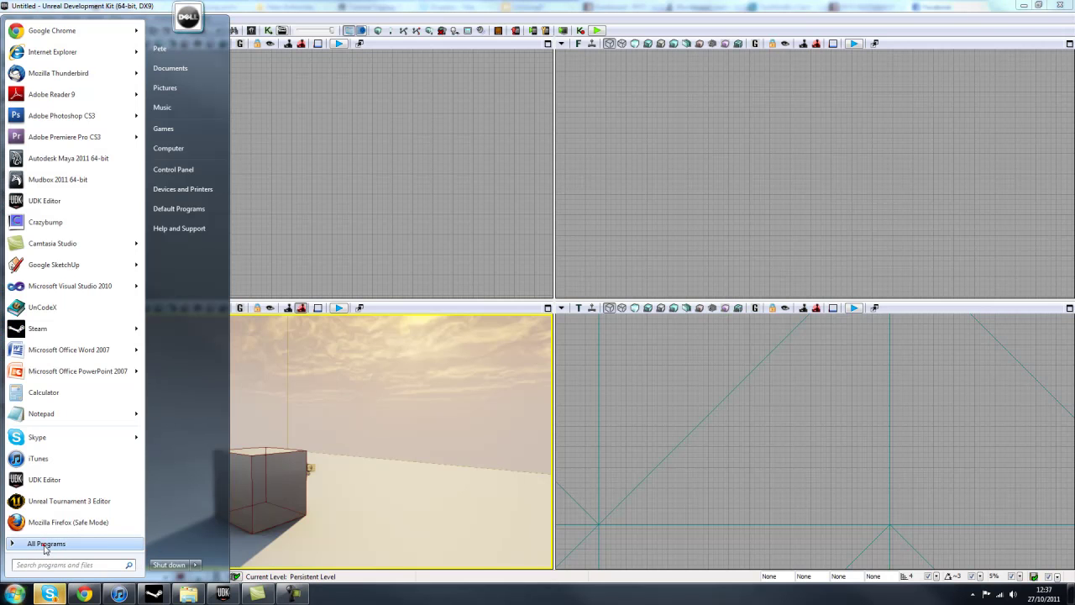
pyautogui.click(46, 544)
pyautogui.scroll(-5, 79, 386)
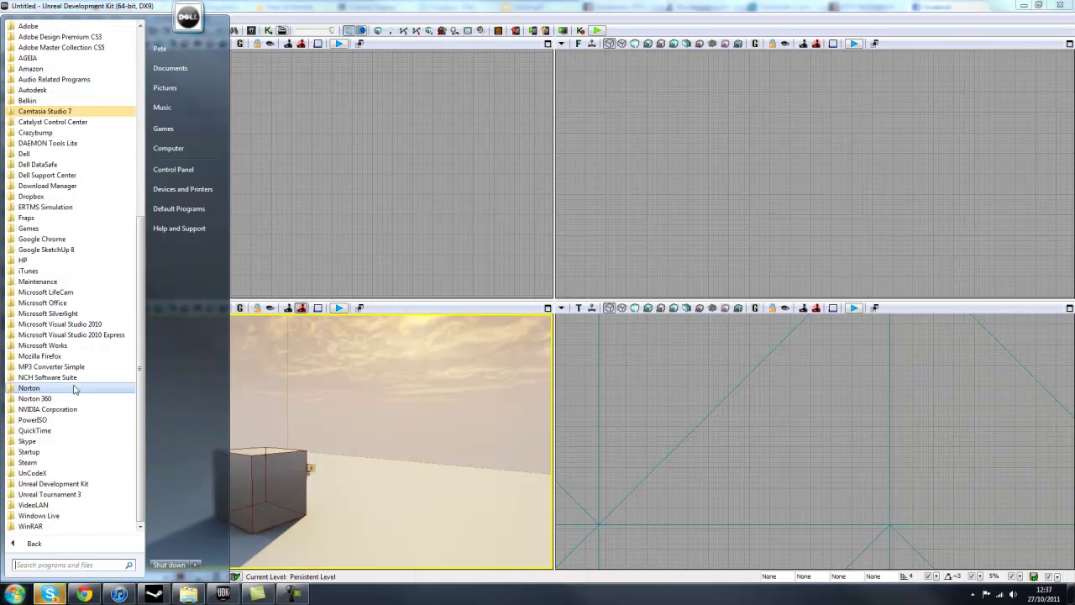
pyautogui.click(50, 484)
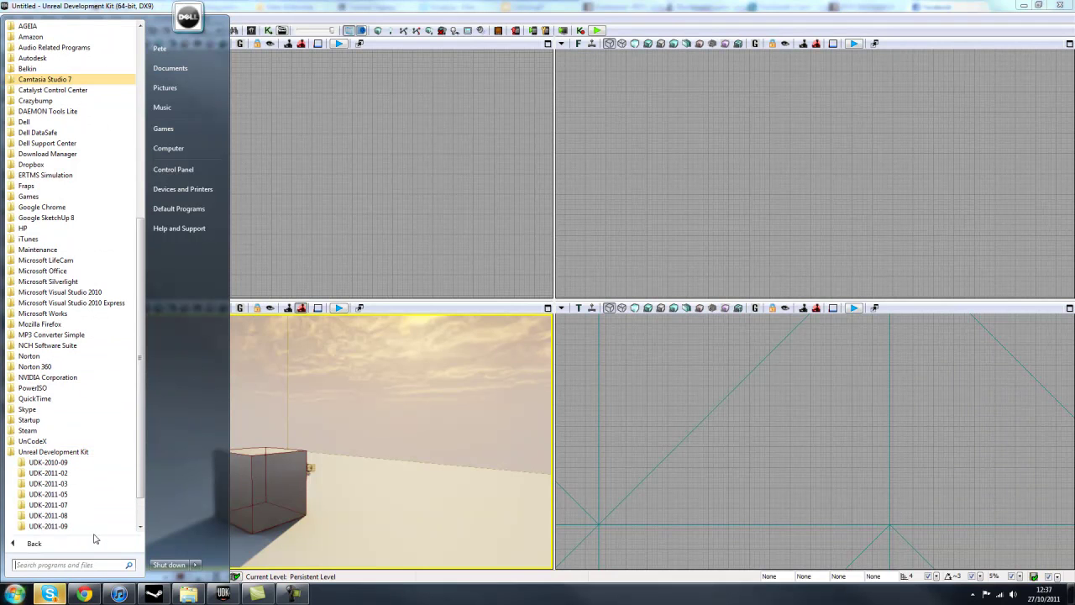
pyautogui.click(63, 527)
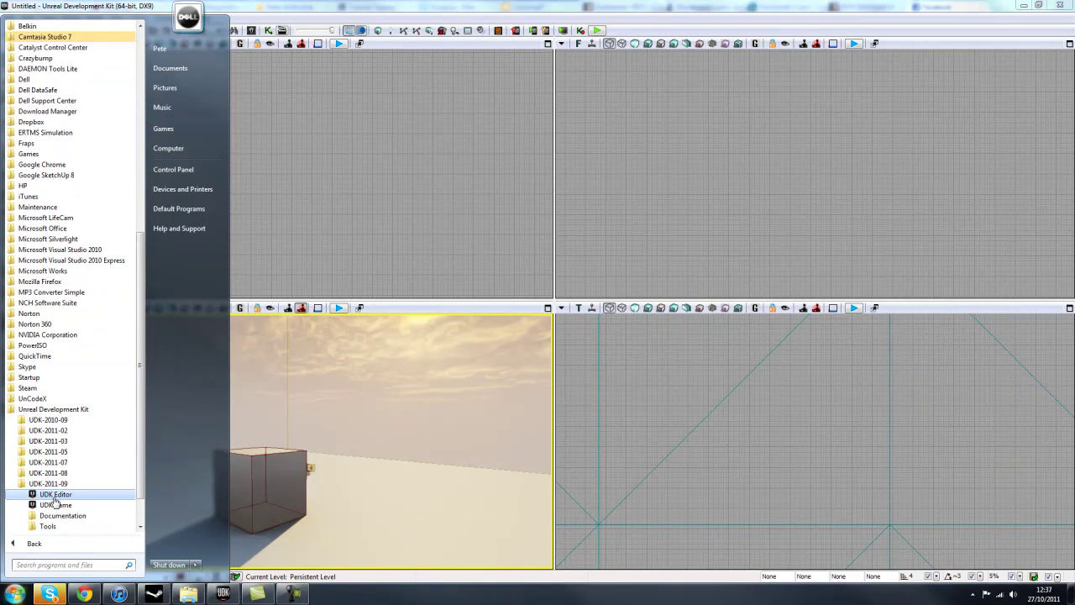
pyautogui.click(444, 270)
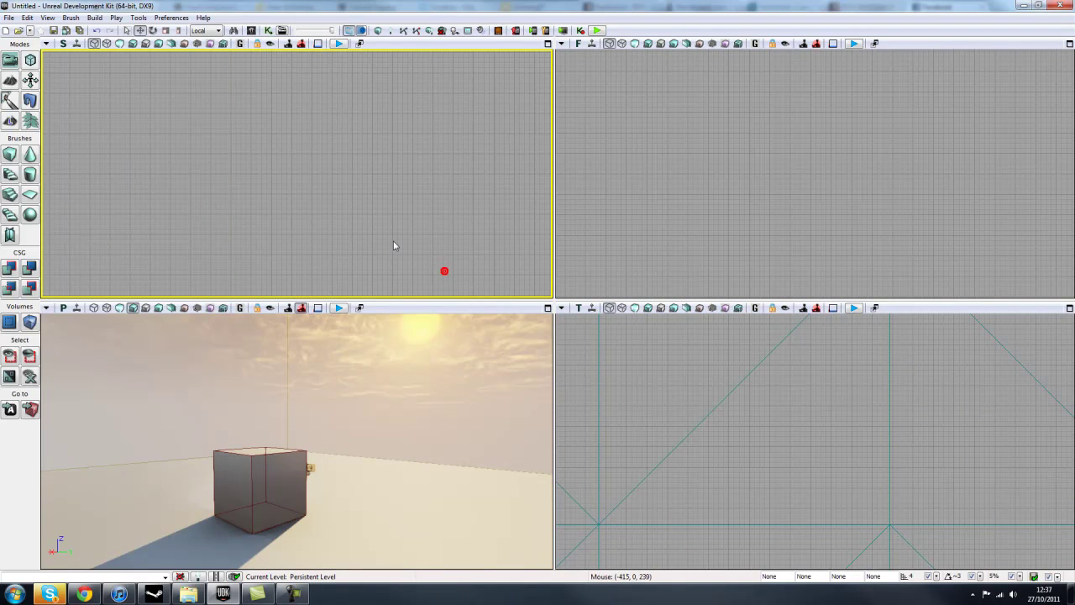
# Create a new map from the Afternoon Lighting template
pyautogui.click(6, 30)
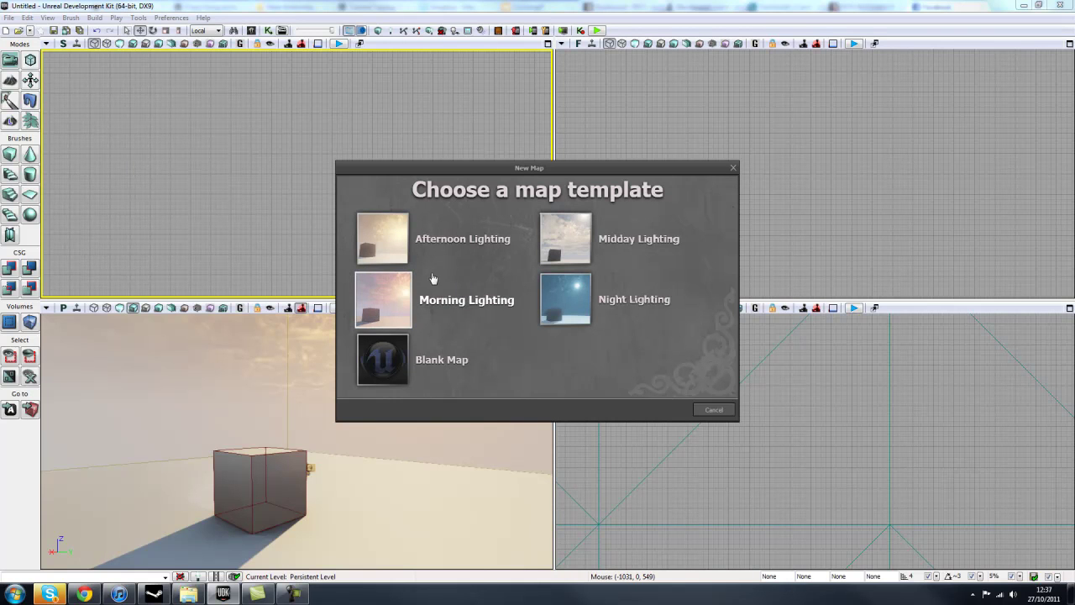
pyautogui.click(391, 245)
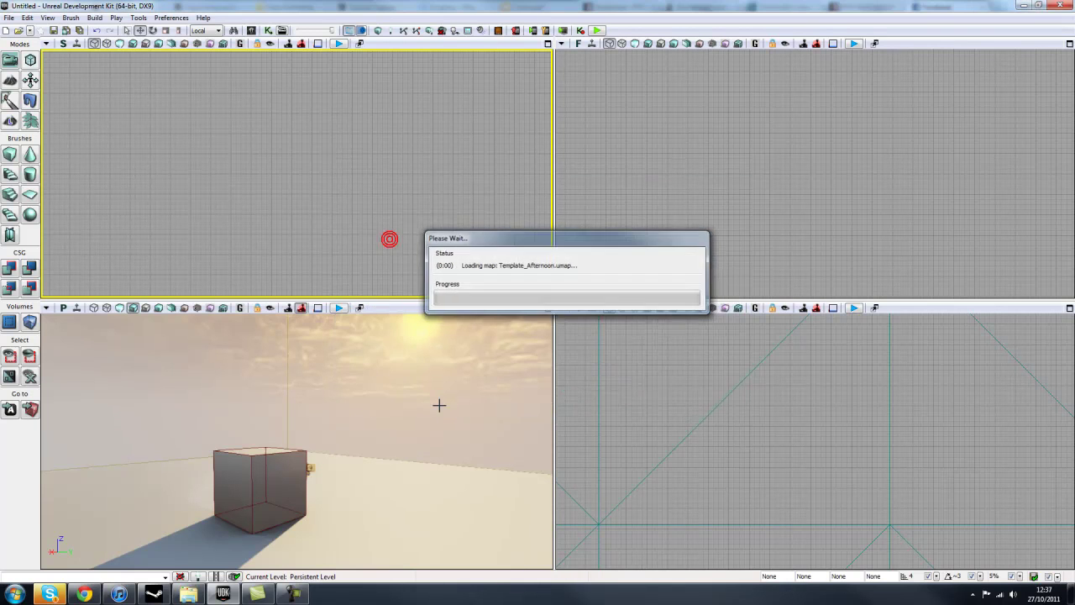
pyautogui.moveTo(510, 339); pyautogui.dragTo(473, 415, button='right')
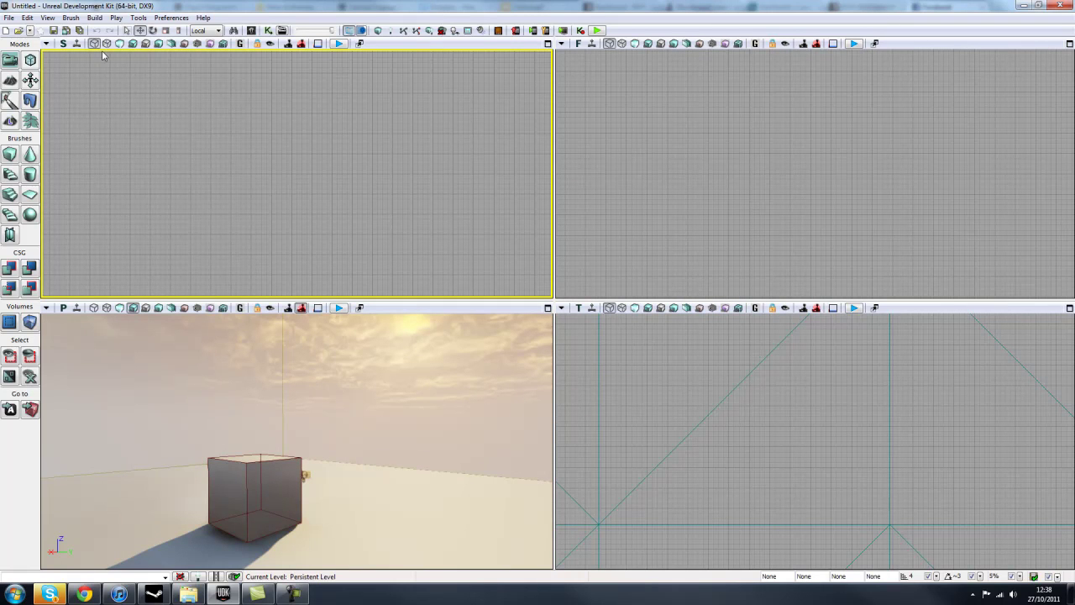
pyautogui.click(10, 18)
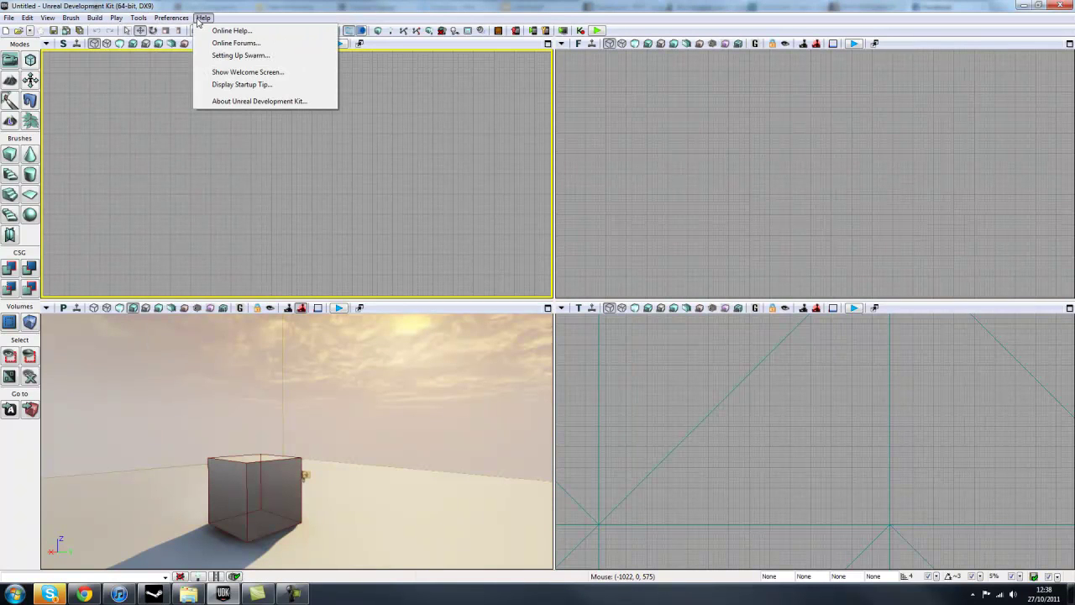
pyautogui.moveTo(49, 17)
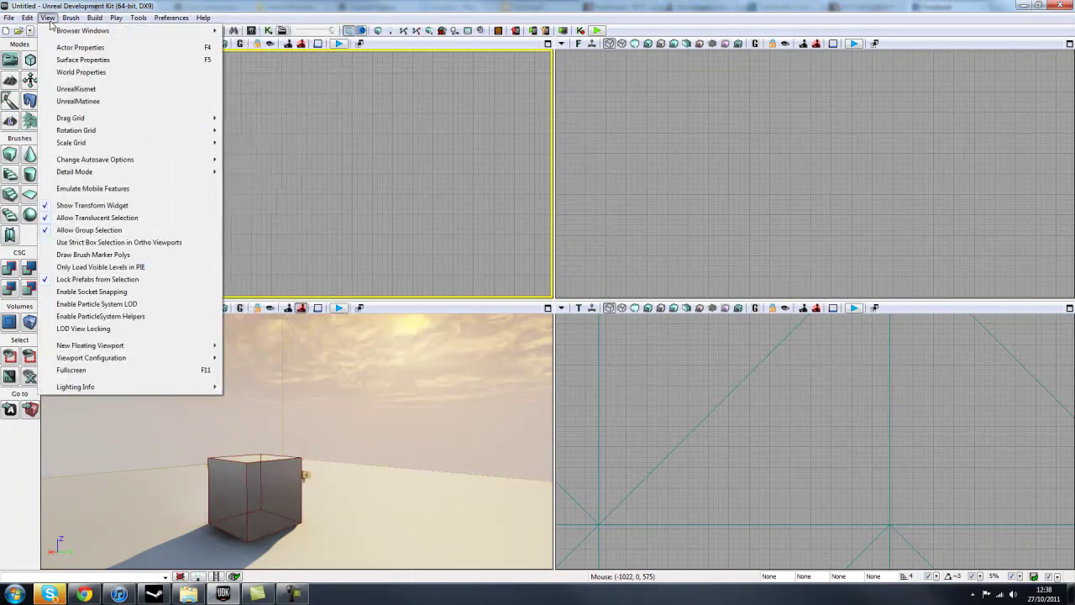
pyautogui.moveTo(164, 24)
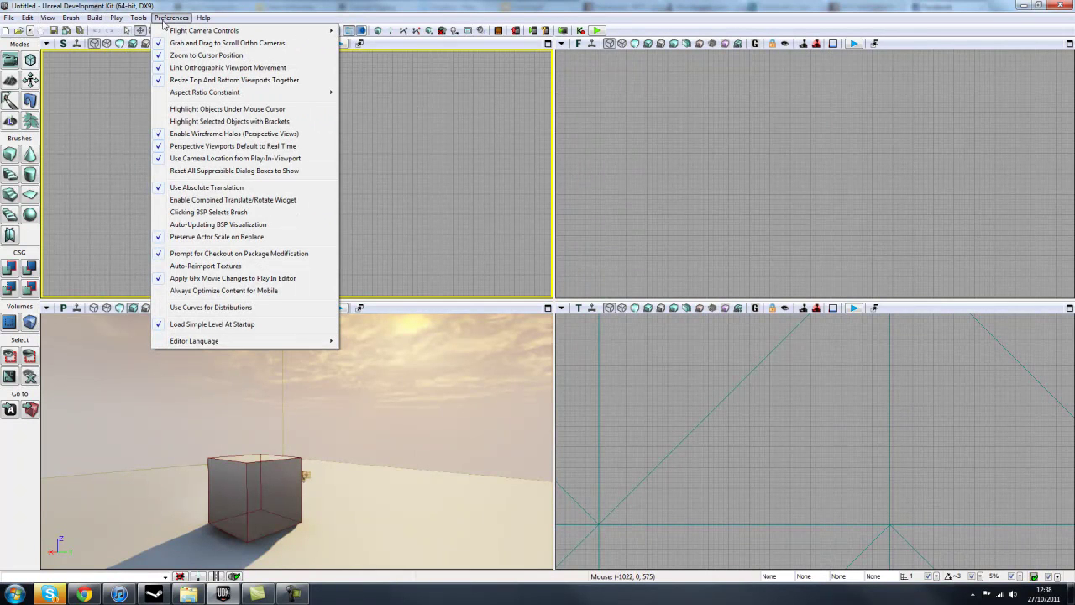
pyautogui.click(167, 18)
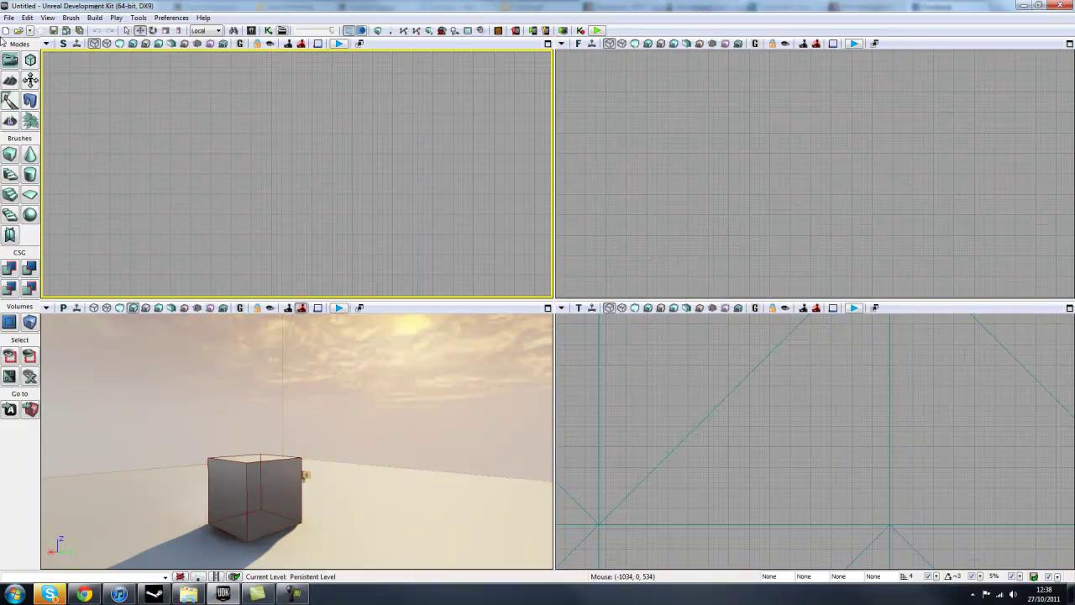
# View the template choices for a new level without creating one, and look through the list of recently opened levels
pyautogui.click(5, 31)
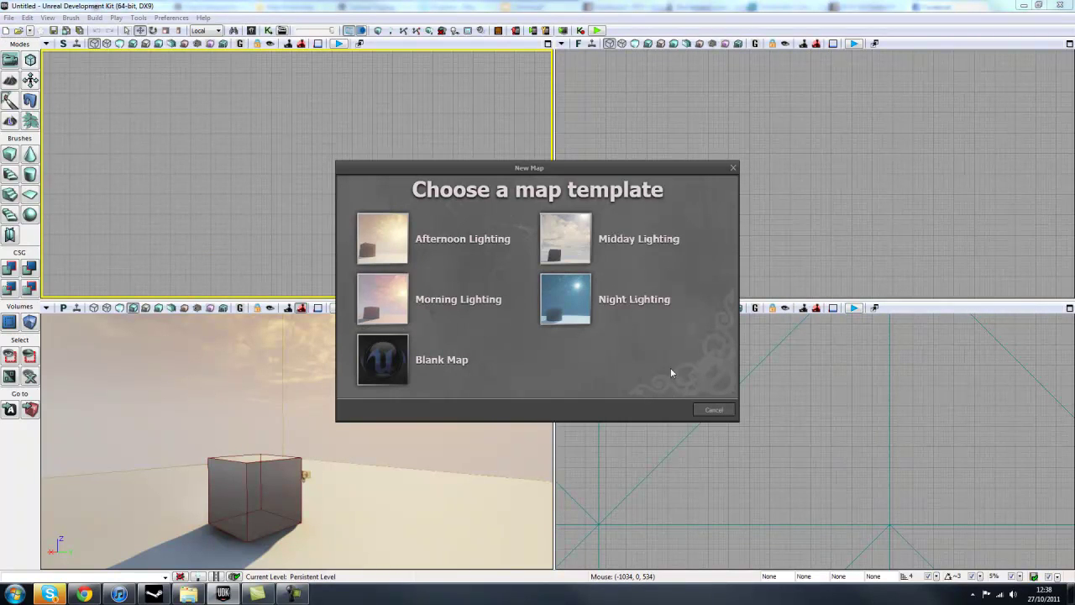
pyautogui.click(713, 409)
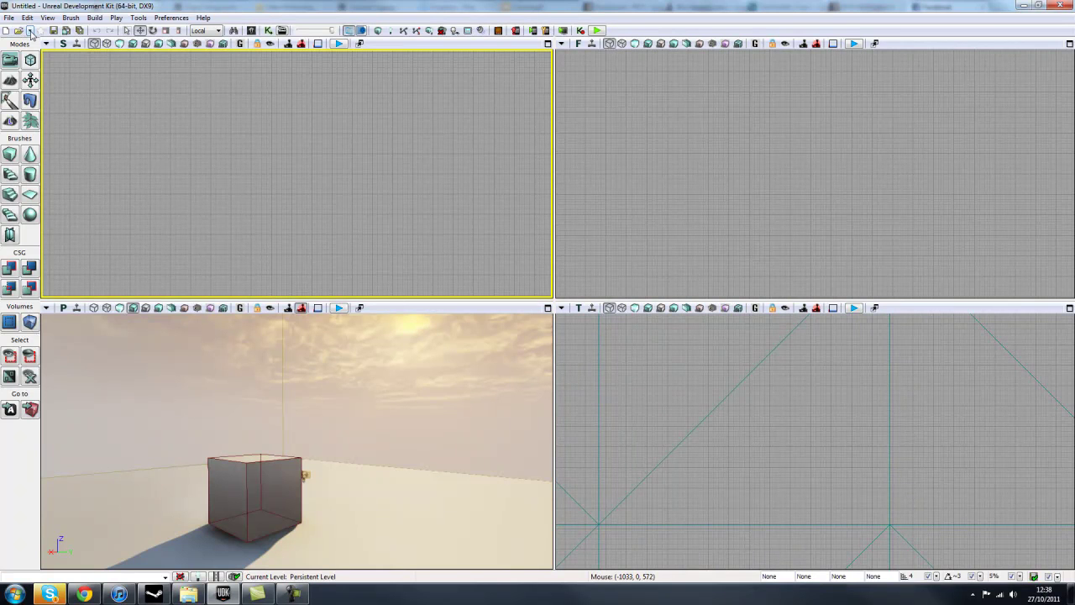
pyautogui.click(30, 31)
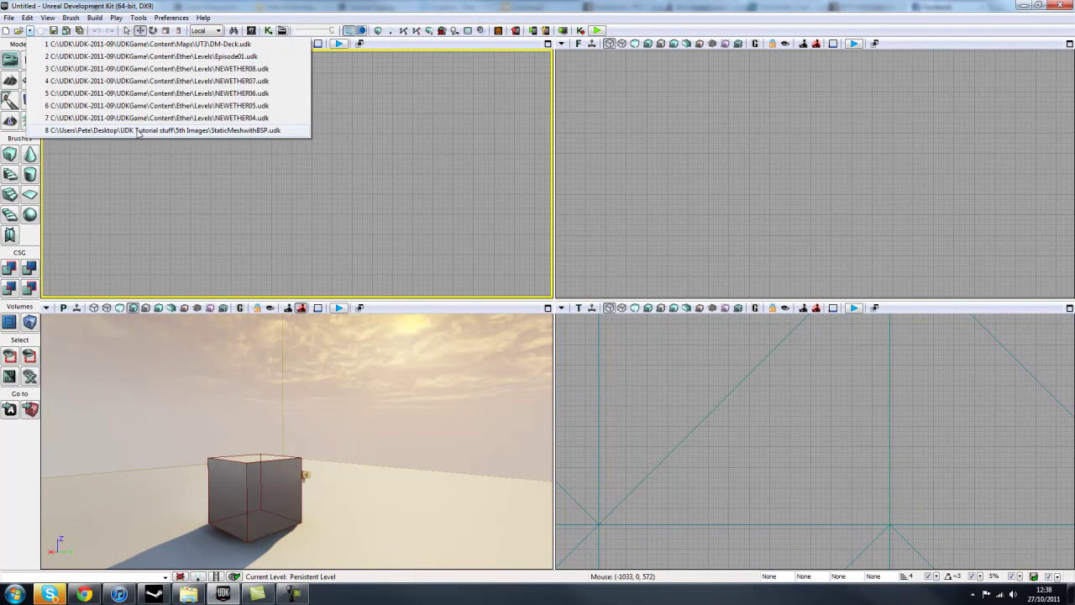
pyautogui.click(30, 32)
pyautogui.click(29, 31)
pyautogui.click(35, 31)
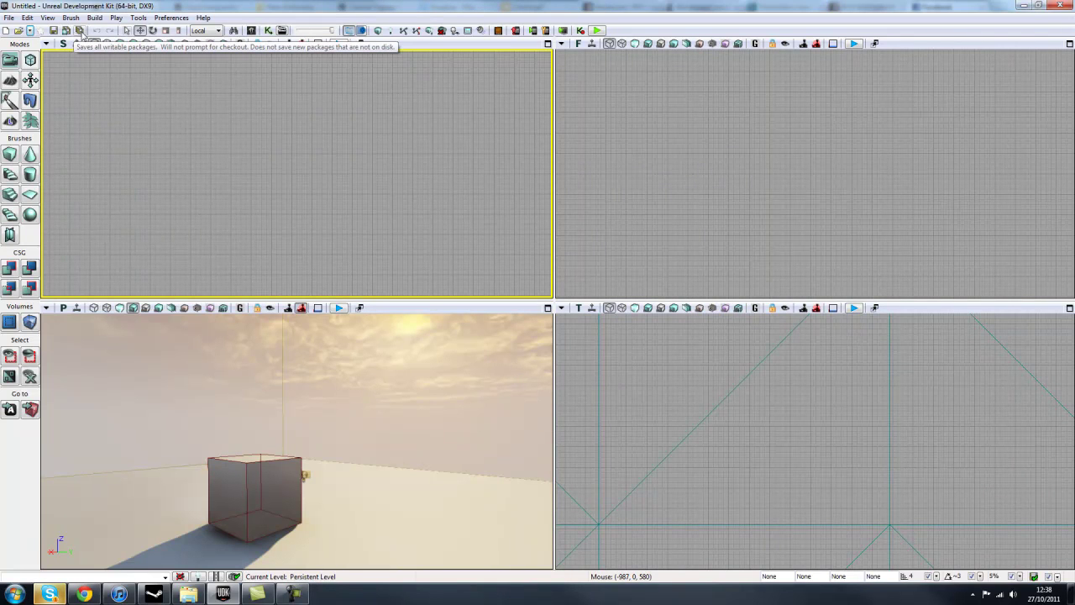
# Try the plain selection mode, return to translation mode and select the cube brush
pyautogui.click(126, 30)
pyautogui.moveTo(243, 439); pyautogui.dragTo(221, 434, button='right')
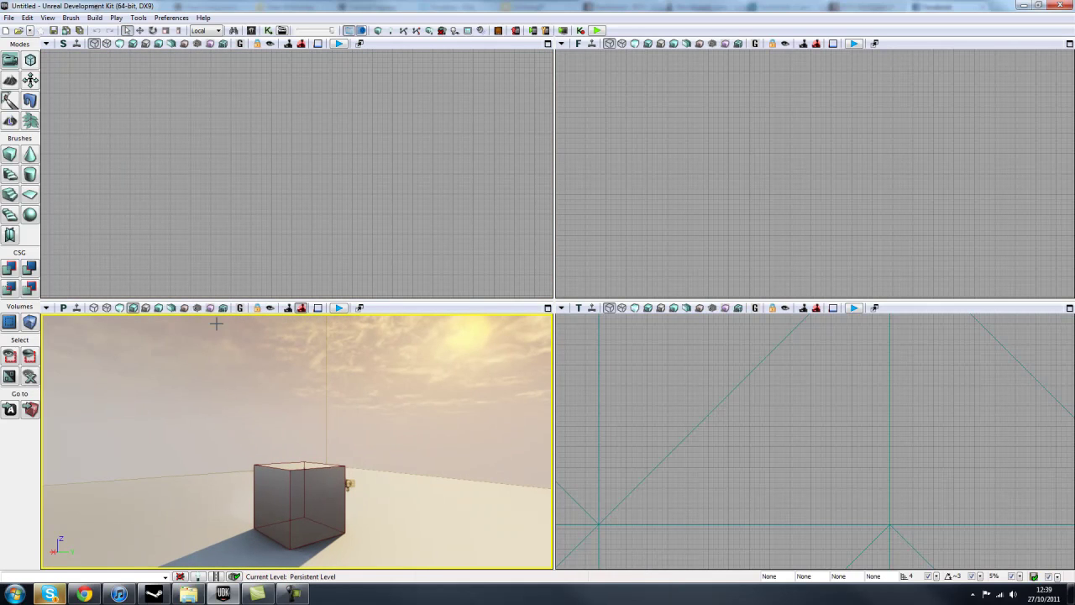
pyautogui.click(140, 30)
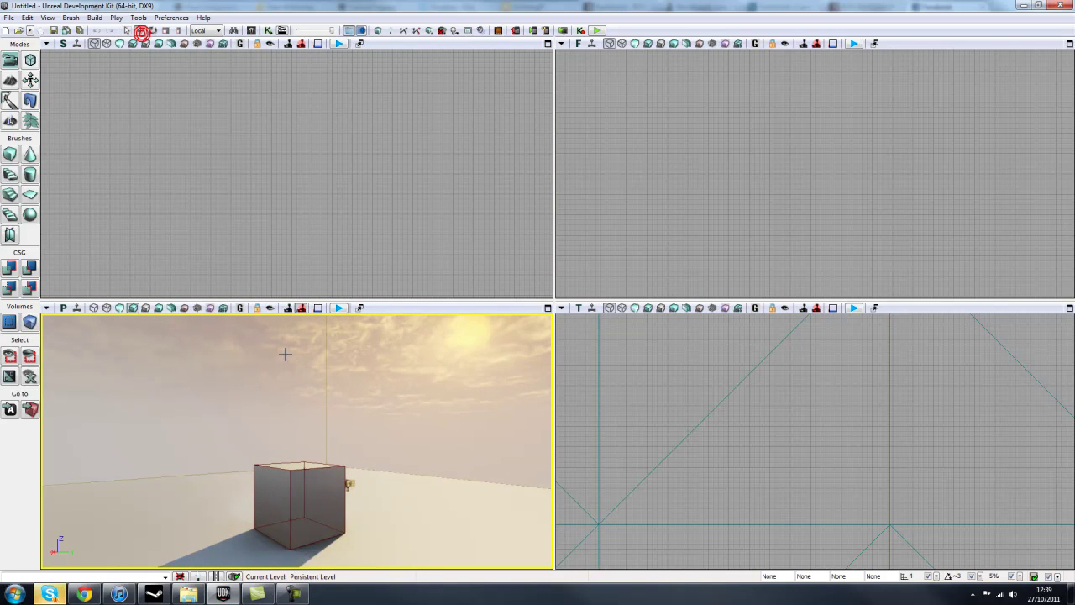
pyautogui.click(346, 483)
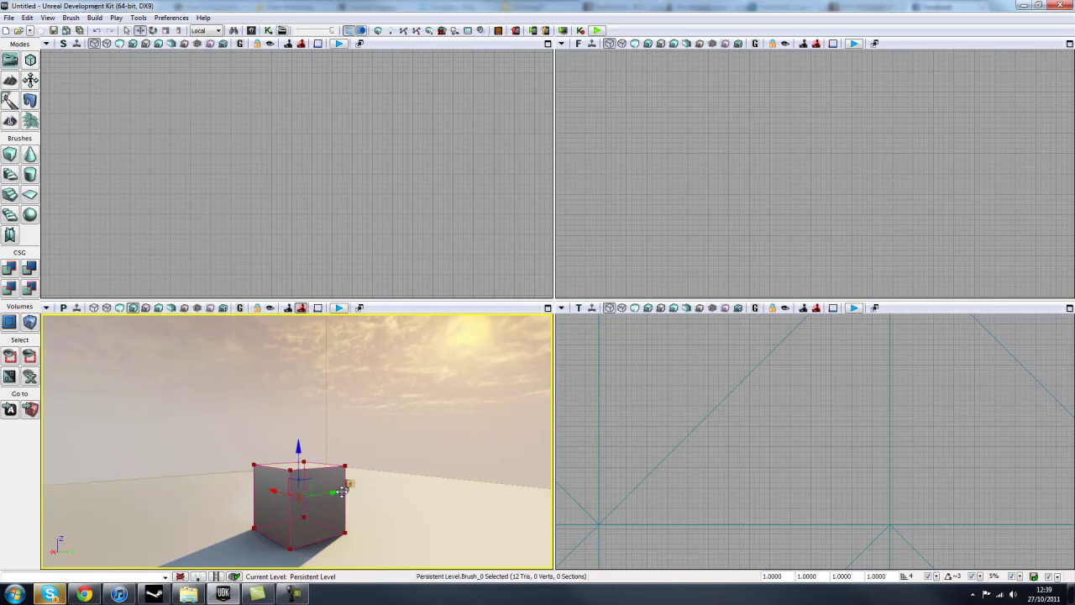
pyautogui.moveTo(413, 492)
pyautogui.mouseDown(button='right')
pyautogui.moveTo(369, 487)
pyautogui.moveTo(407, 483)
pyautogui.mouseUp(button='right')
pyautogui.moveTo(407, 483); pyautogui.dragTo(493, 313)
# Select the dominant directional light beside the cube
pyautogui.click(357, 469)
pyautogui.moveTo(422, 496); pyautogui.dragTo(453, 492, button='right')
pyautogui.moveTo(383, 447); pyautogui.dragTo(244, 461, button='right')
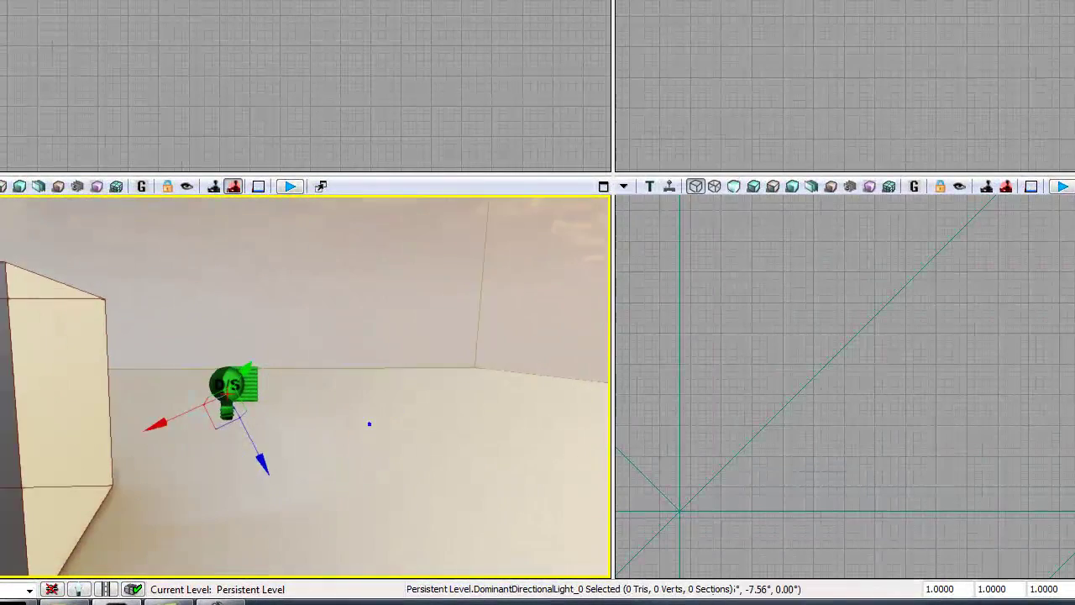
pyautogui.moveTo(448, 456)
pyautogui.mouseDown(button='right')
pyautogui.moveTo(353, 456)
pyautogui.moveTo(450, 457)
pyautogui.mouseUp(button='right')
pyautogui.moveTo(528, 459); pyautogui.dragTo(534, 465)
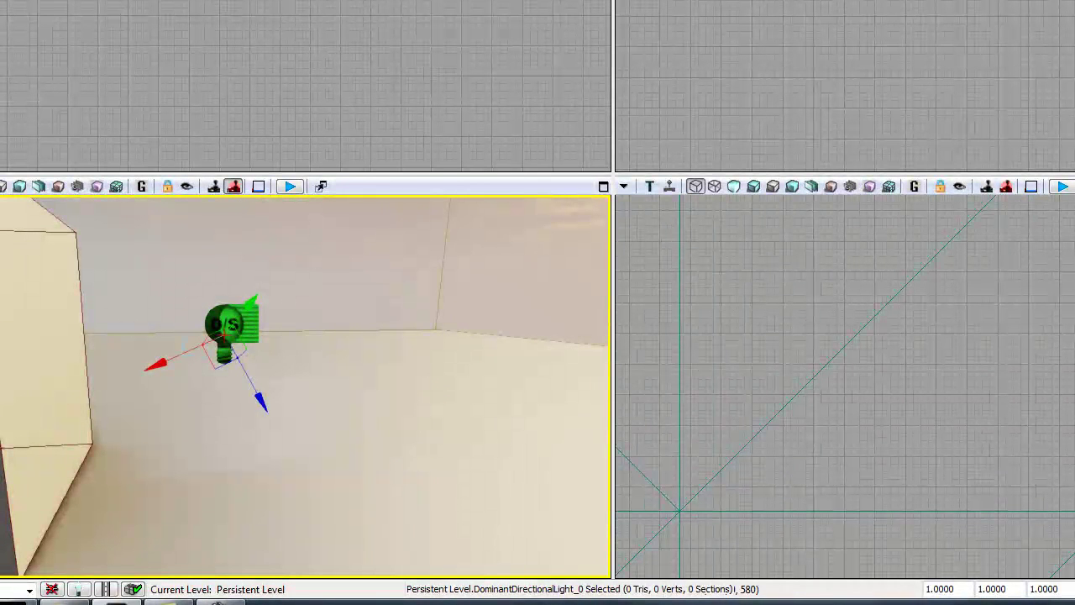
# Switch the transform widget to world coordinates and move the dominant directional light along the world axes
pyautogui.hotkey('ctrl', '`')
pyautogui.moveTo(319, 431); pyautogui.dragTo(336, 521)
pyautogui.moveTo(312, 463); pyautogui.dragTo(318, 434)
pyautogui.moveTo(237, 479); pyautogui.dragTo(237, 478)
pyautogui.moveTo(235, 326); pyautogui.dragTo(234, 255)
pyautogui.moveTo(190, 459); pyautogui.dragTo(190, 453)
pyautogui.moveTo(54, 465); pyautogui.dragTo(21, 415)
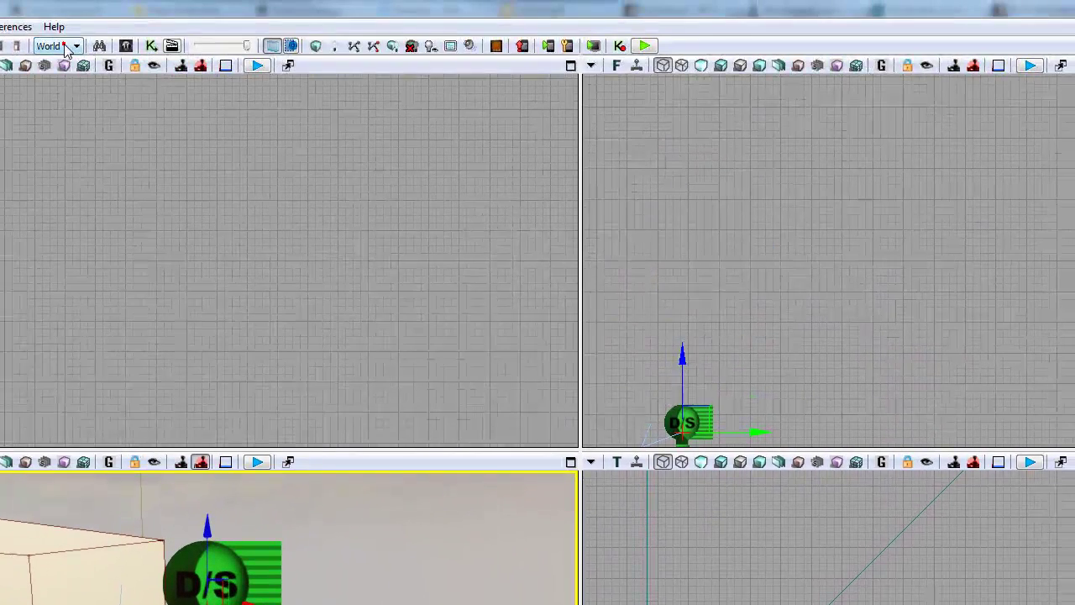
# Switch the light's reference coordinate system to Local and return it to World
pyautogui.click(63, 45)
pyautogui.click(66, 73)
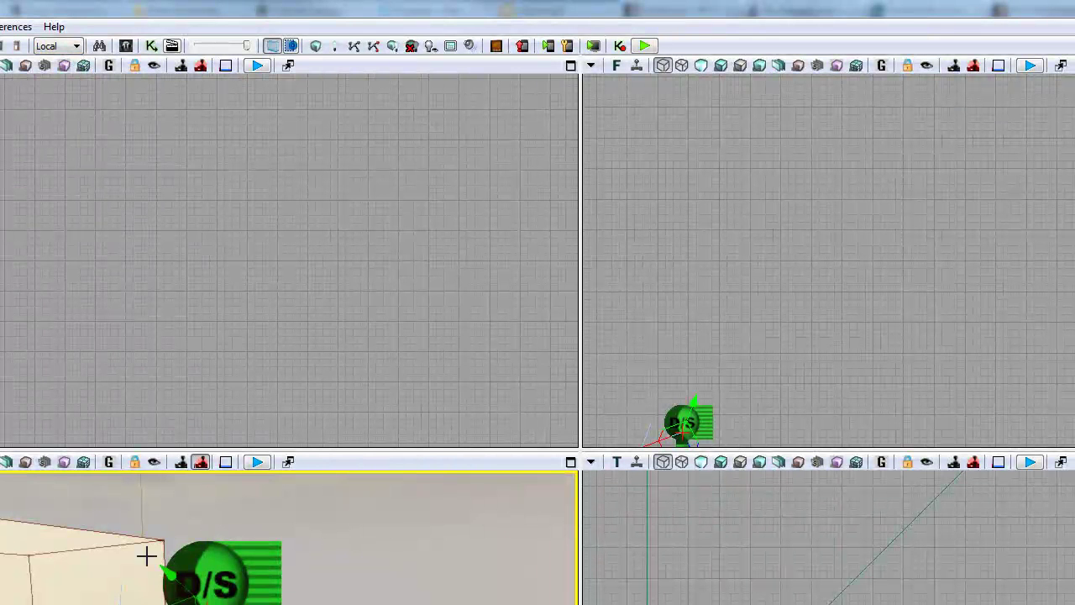
pyautogui.click(49, 47)
pyautogui.click(51, 58)
pyautogui.moveTo(489, 527); pyautogui.dragTo(489, 527)
pyautogui.moveTo(758, 545); pyautogui.dragTo(569, 419, button='right')
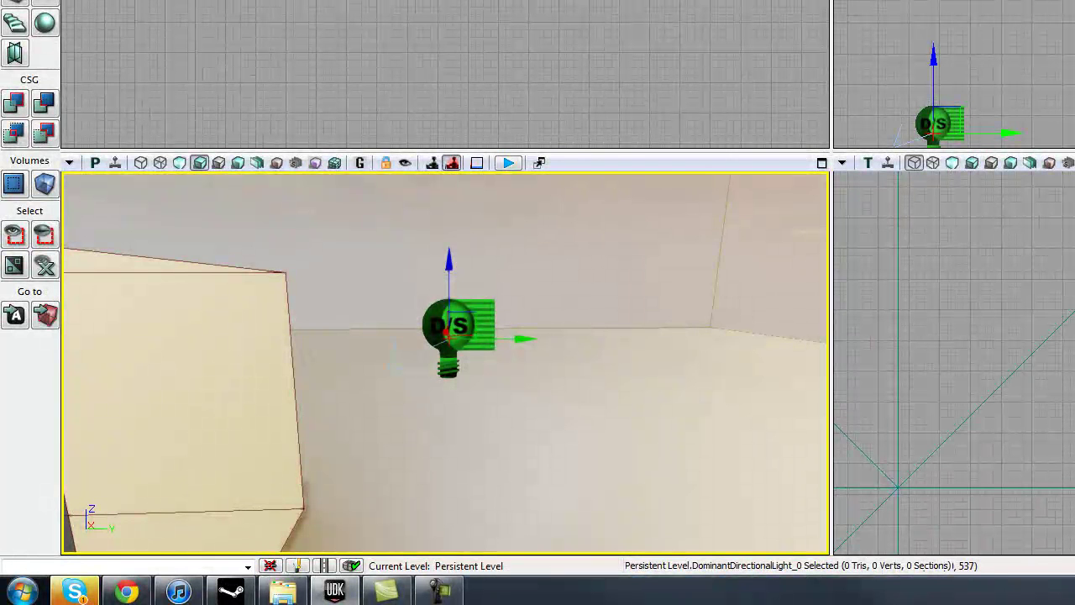
# Rotate the dominant directional light with the rotation widget to change the lighting direction in the level
pyautogui.press('space')
pyautogui.moveTo(383, 274); pyautogui.dragTo(411, 417)
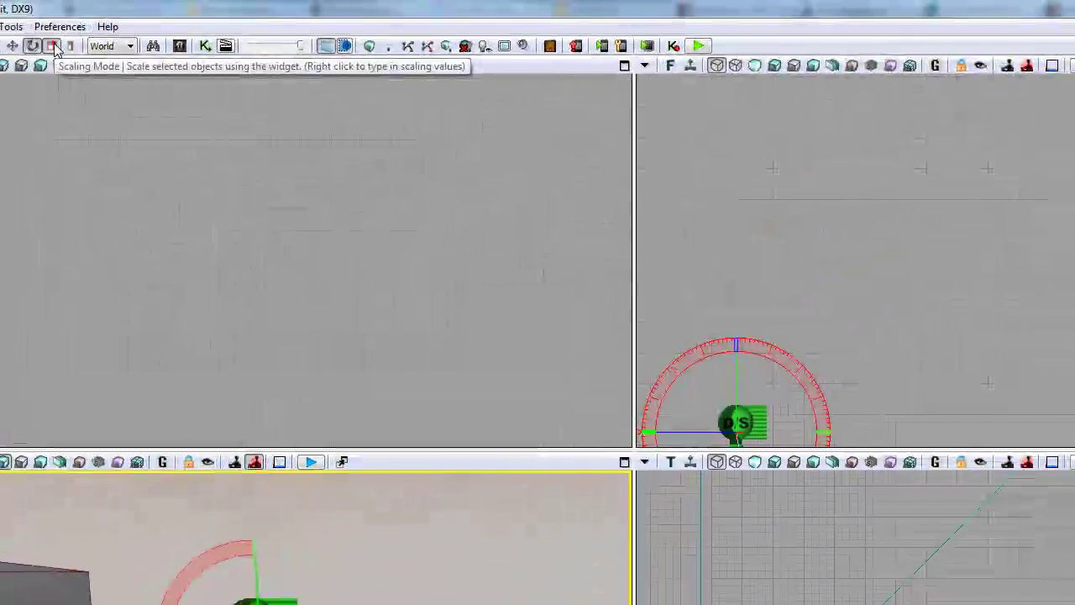
# Switch to uniform scaling and scale the dominant directional light
pyautogui.click(50, 43)
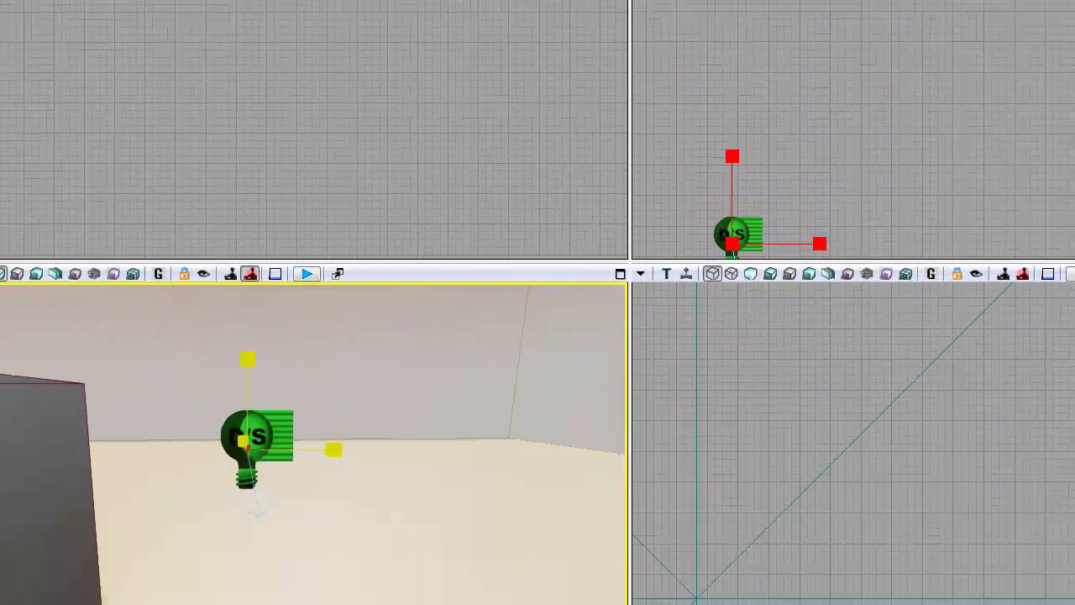
pyautogui.moveTo(248, 447); pyautogui.dragTo(228, 379)
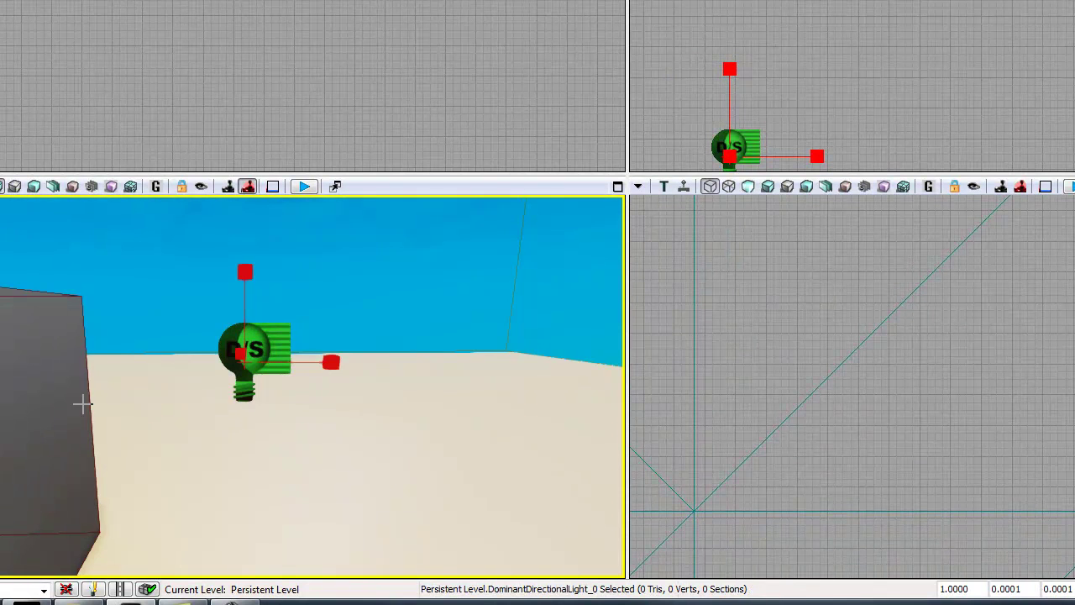
pyautogui.moveTo(52, 459); pyautogui.dragTo(130, 570)
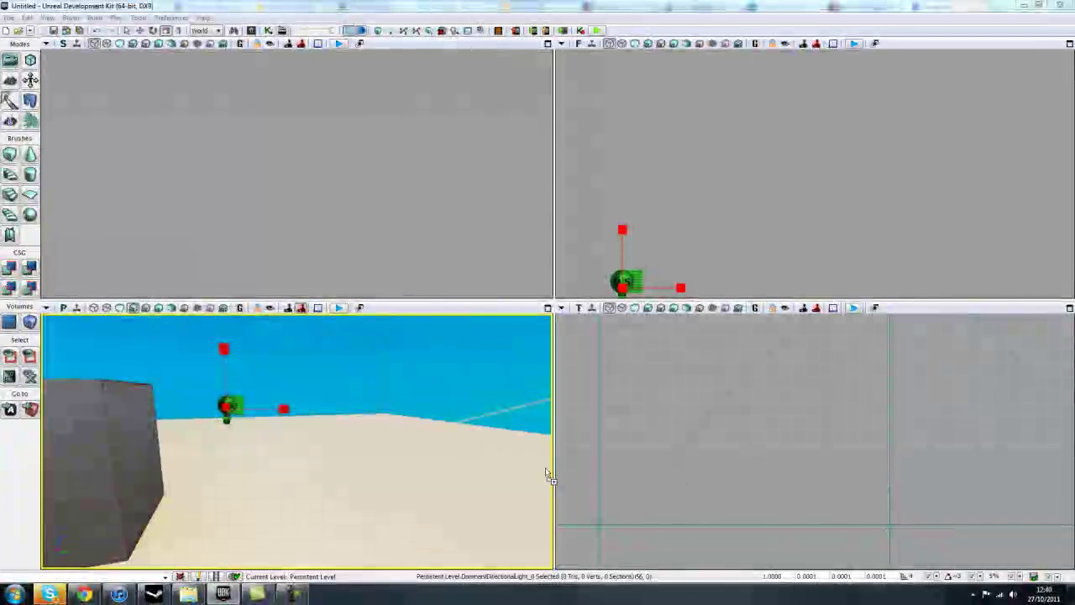
# Select a static mesh in the level and scale it separately along its X and Z axes with non-uniform scaling
pyautogui.moveTo(374, 483); pyautogui.dragTo(413, 539)
pyautogui.moveTo(412, 489); pyautogui.dragTo(248, 518)
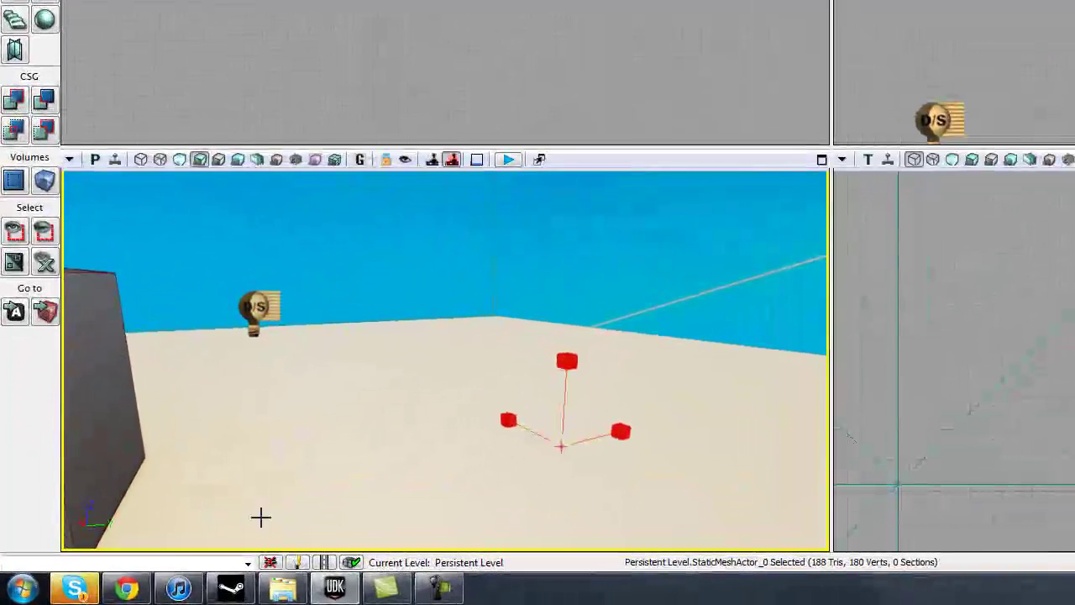
pyautogui.moveTo(420, 442); pyautogui.dragTo(341, 435, button='right')
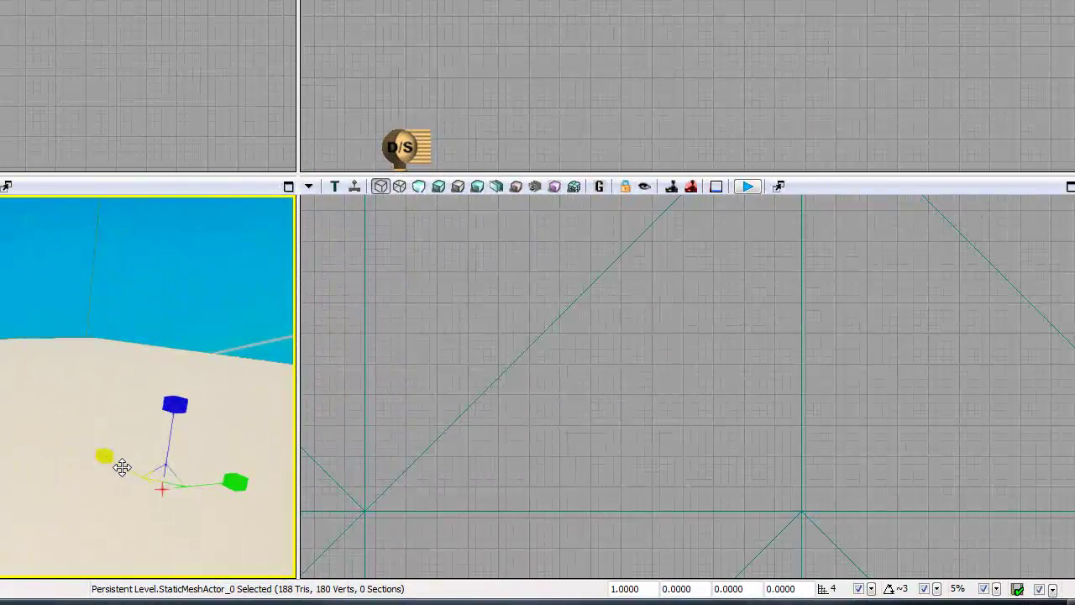
pyautogui.moveTo(118, 464); pyautogui.dragTo(151, 477)
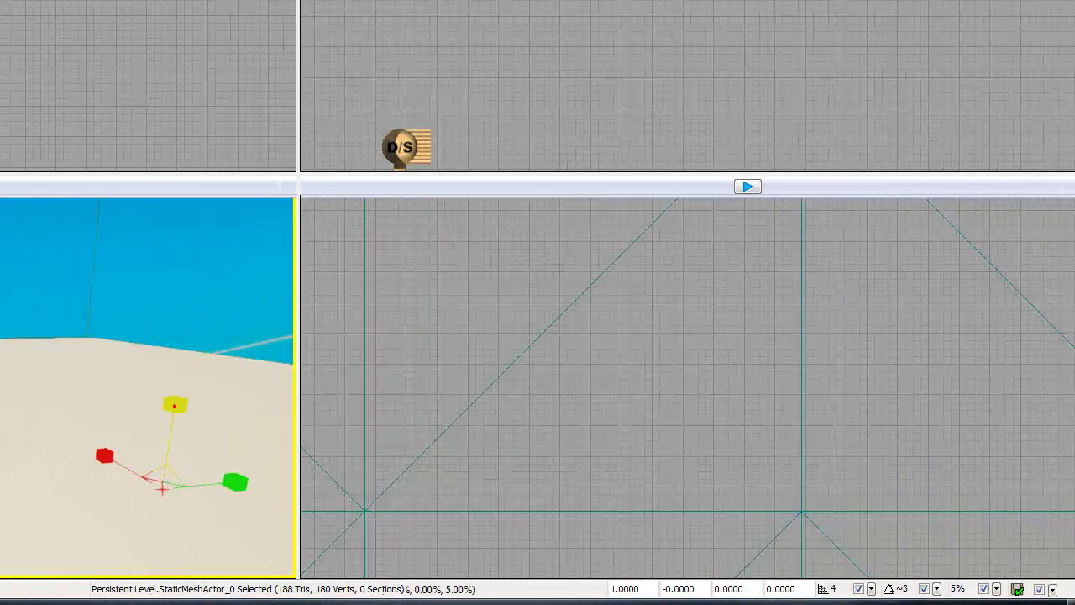
pyautogui.moveTo(174, 406); pyautogui.dragTo(173, 406)
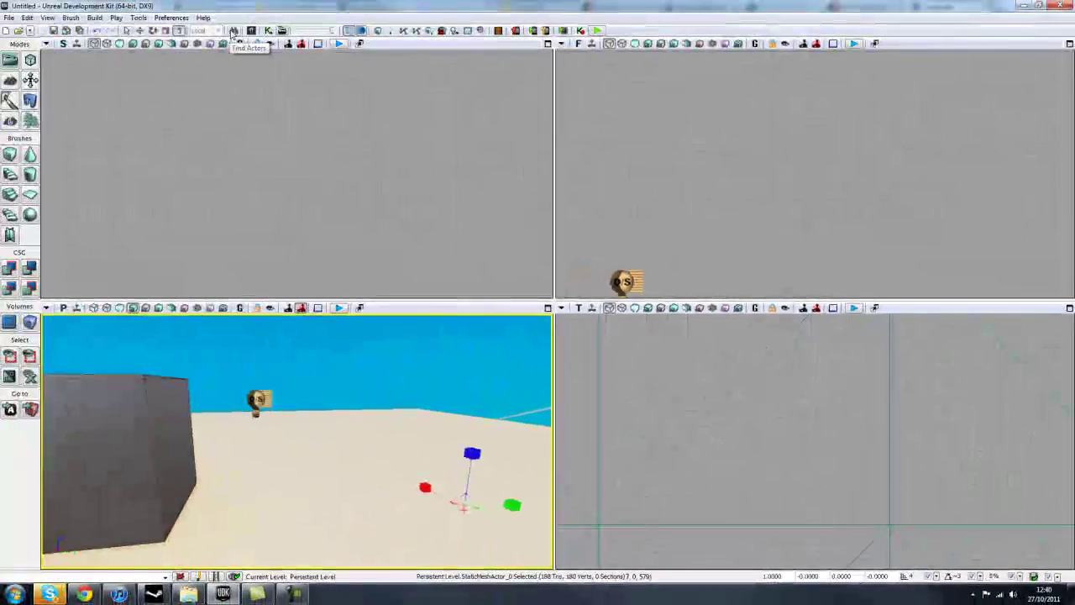
# Find the dominant directional light in the actor search and bring it into view in all viewports
pyautogui.click(233, 31)
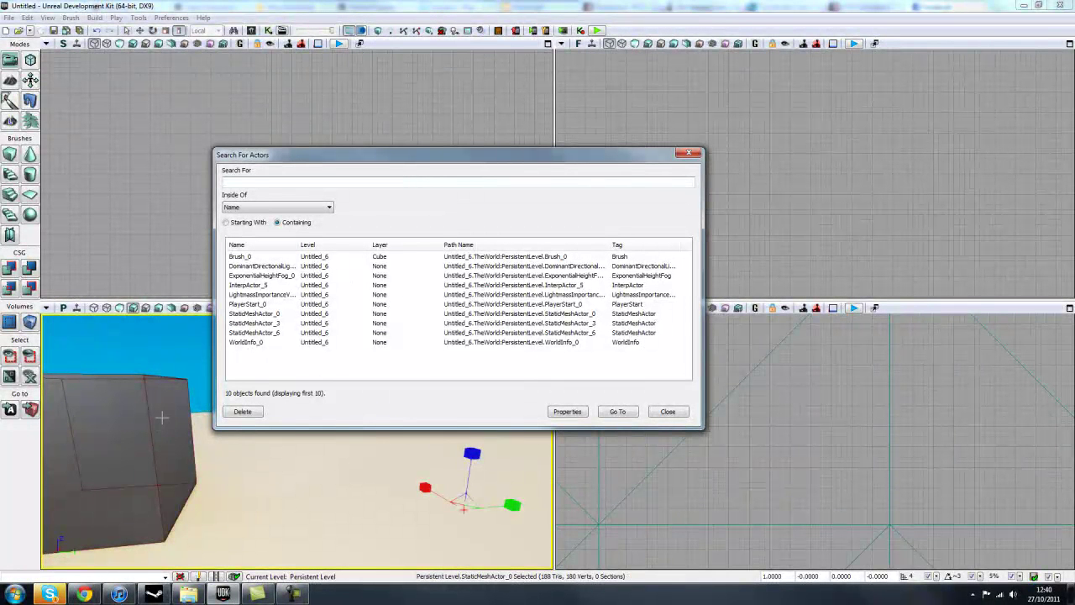
pyautogui.doubleClick(273, 267)
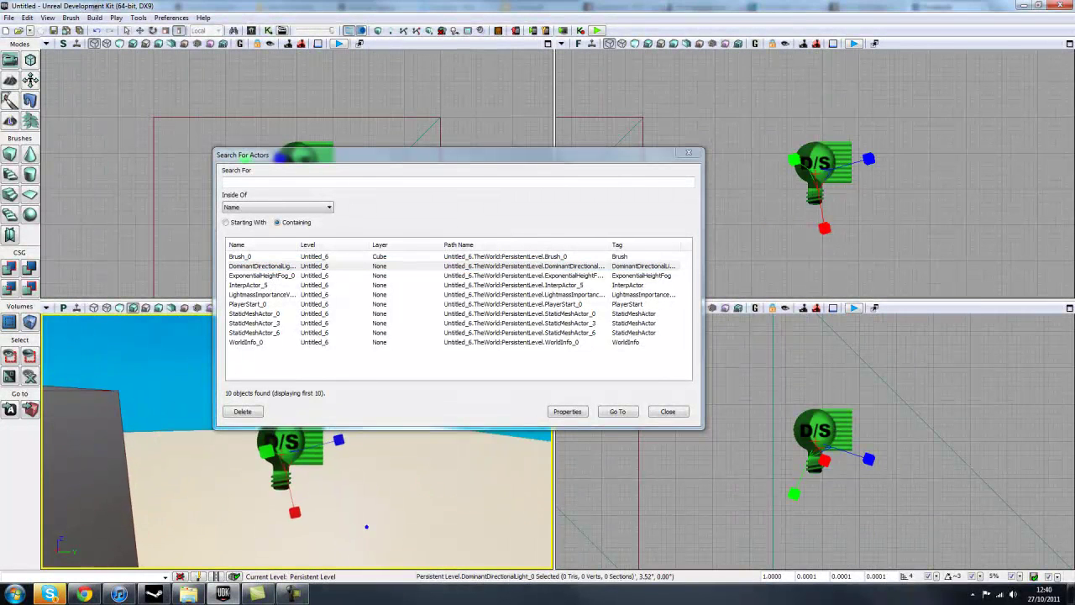
pyautogui.moveTo(319, 453); pyautogui.dragTo(353, 442, button='right')
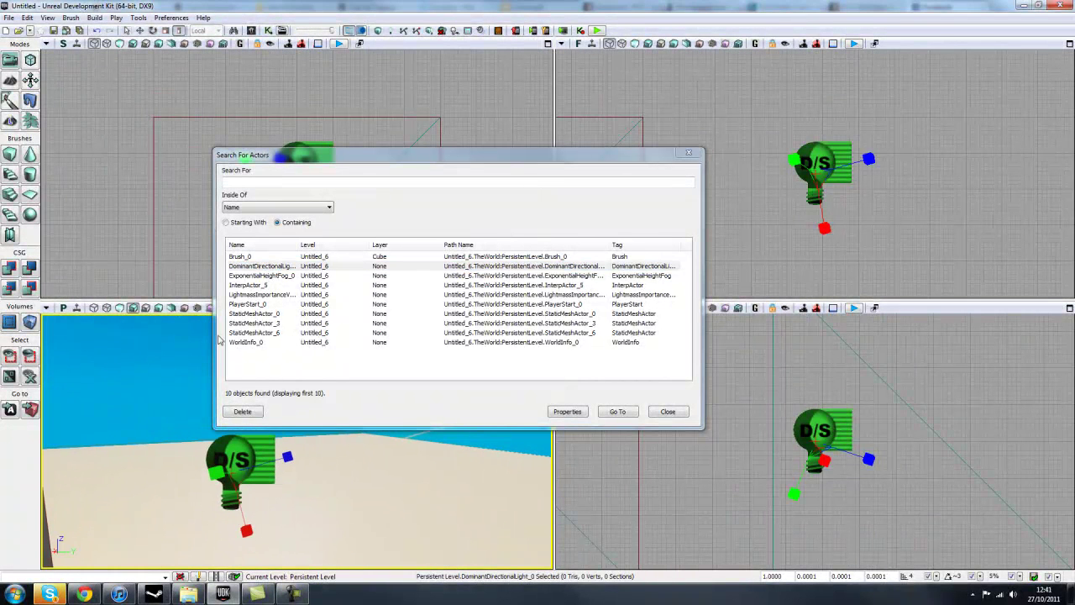
# Try box-selecting the actors listed in the search results, and close the actor search
pyautogui.moveTo(270, 287); pyautogui.dragTo(274, 257)
pyautogui.click(294, 356)
pyautogui.moveTo(644, 363); pyautogui.dragTo(311, 254)
pyautogui.click(312, 363)
pyautogui.moveTo(243, 358); pyautogui.dragTo(497, 267)
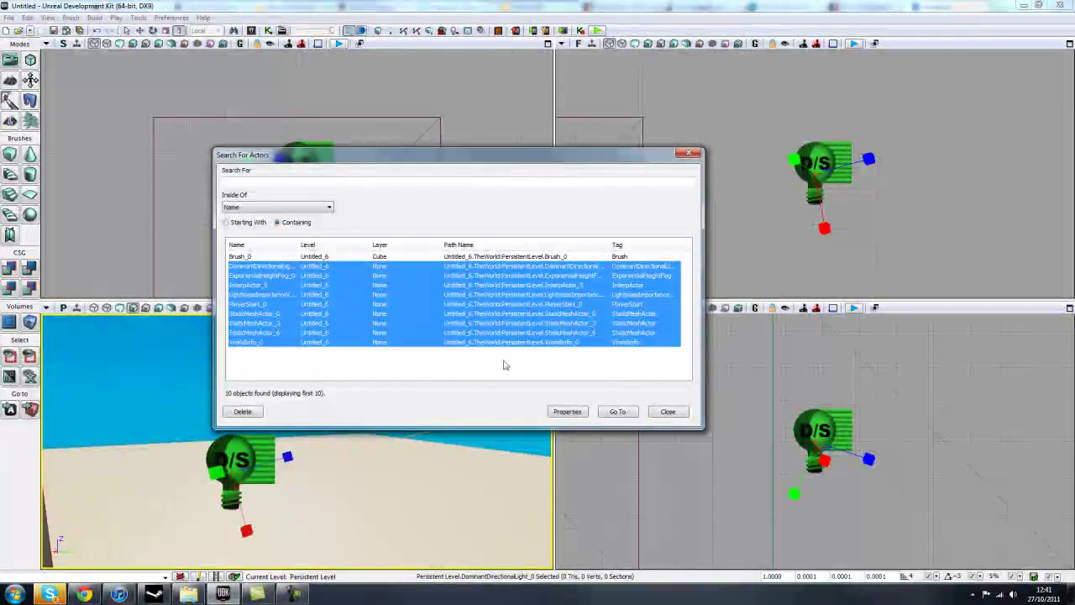
pyautogui.moveTo(541, 357); pyautogui.dragTo(250, 257)
pyautogui.click(296, 372)
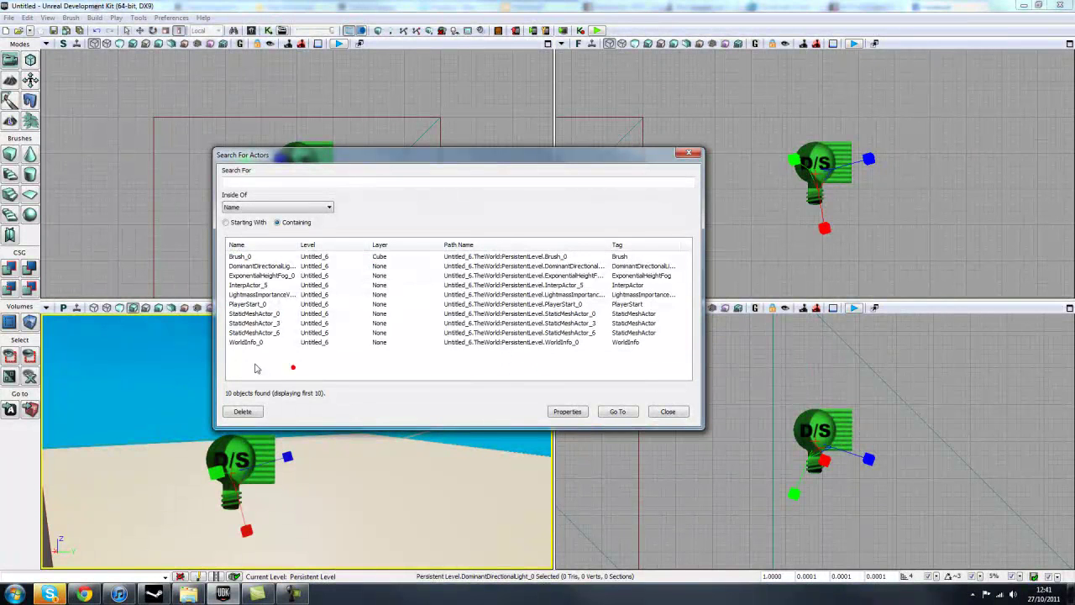
pyautogui.click(668, 411)
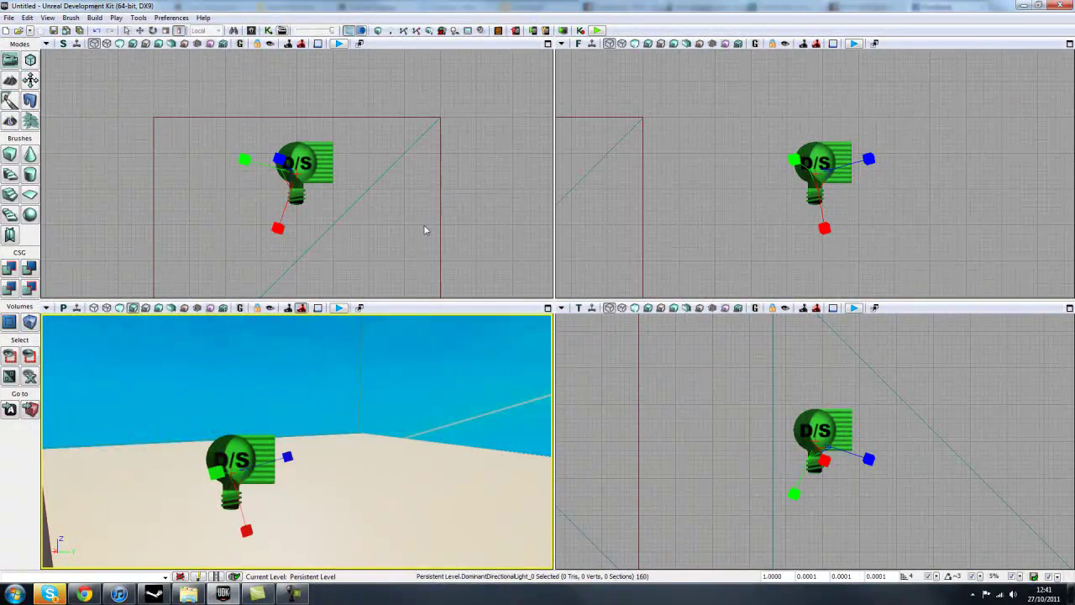
# Deselect the light, look through the UDKGame content packages in the Content Browser, and close the browser
pyautogui.click(400, 227)
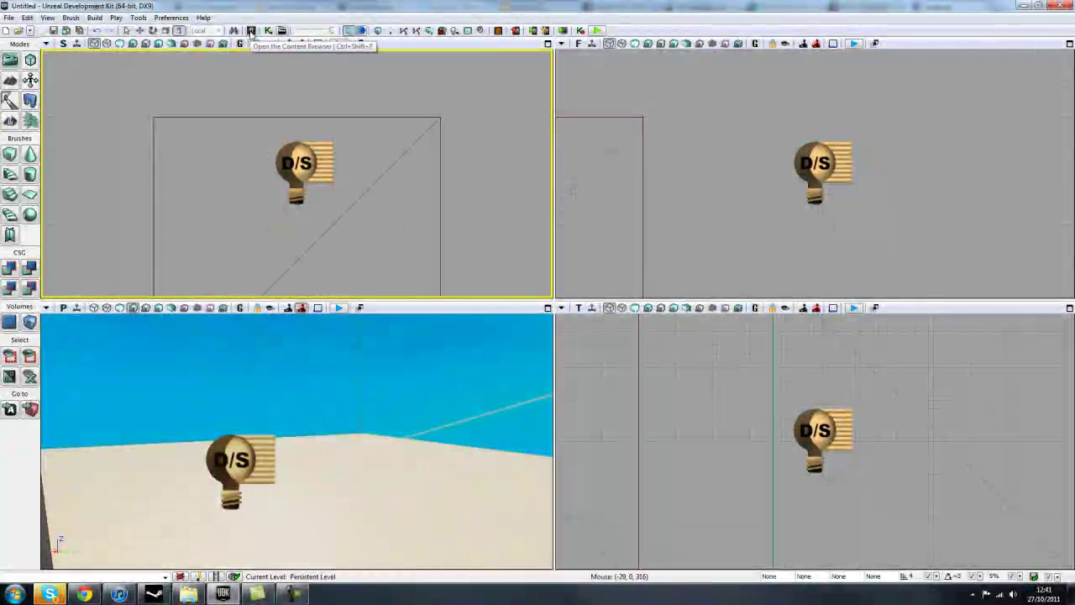
pyautogui.moveTo(1074, 116); pyautogui.dragTo(581, 64)
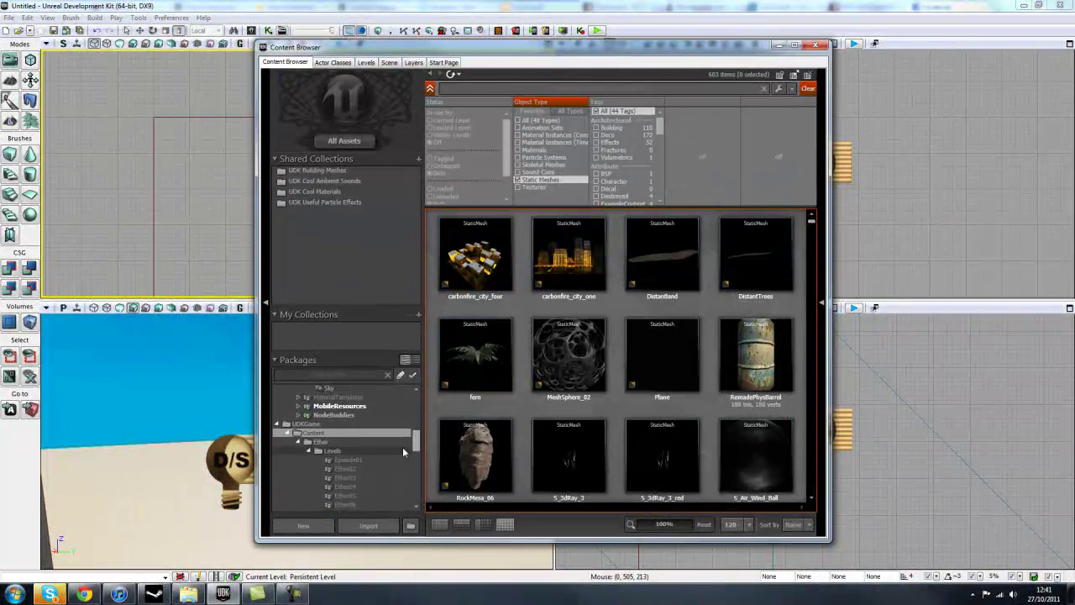
pyautogui.click(300, 443)
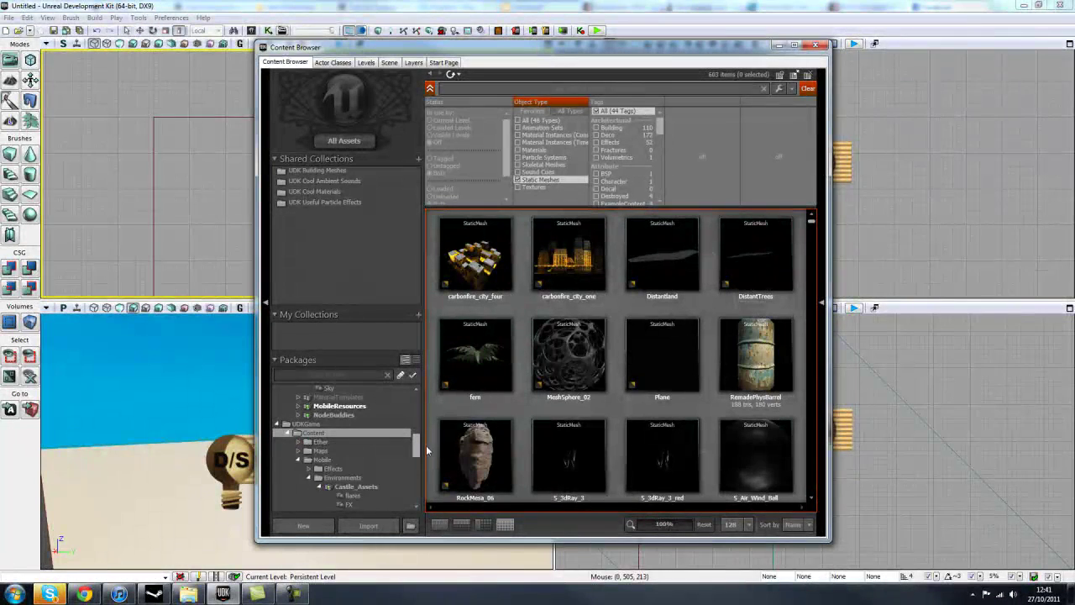
pyautogui.moveTo(418, 441)
pyautogui.mouseDown()
pyautogui.moveTo(417, 404)
pyautogui.moveTo(422, 461)
pyautogui.moveTo(416, 400)
pyautogui.moveTo(417, 423)
pyautogui.mouseUp()
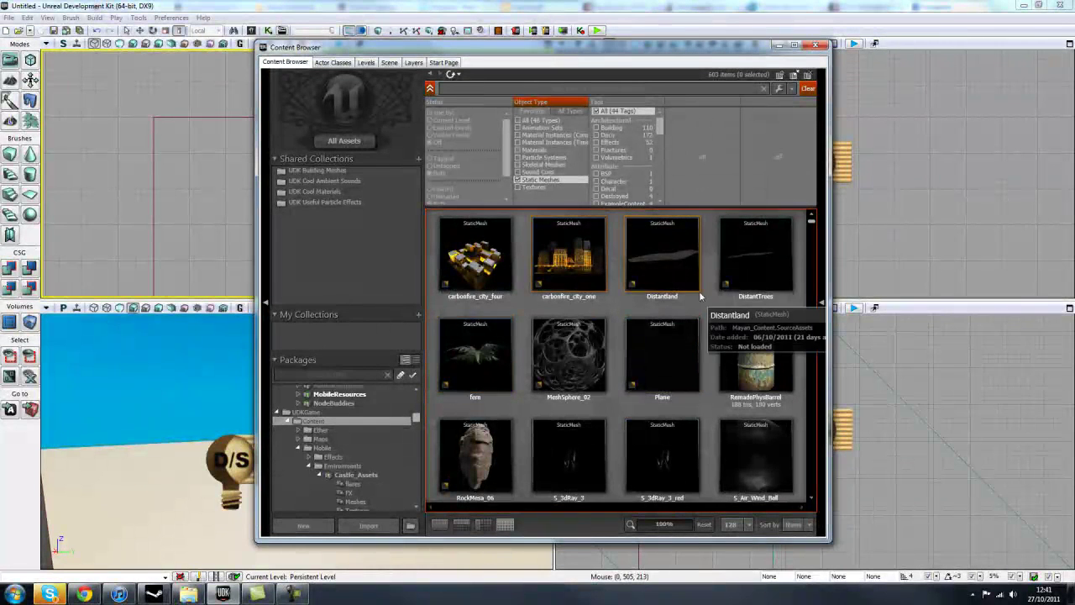
pyautogui.click(814, 46)
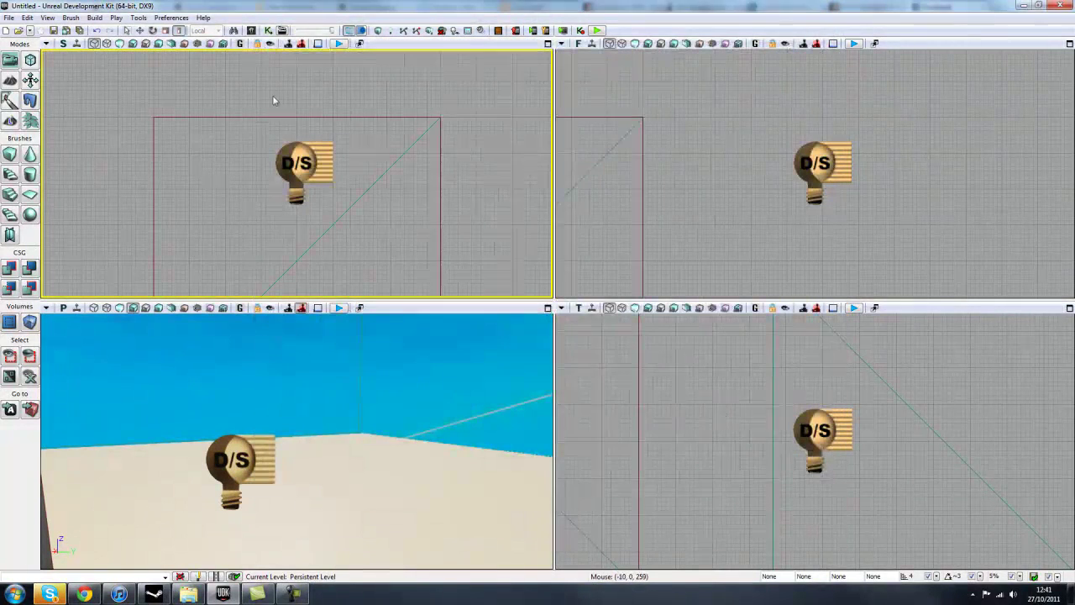
# Open UnrealKismet, enlarge its window, and add a GFx UI FsCommand event to the main sequence
pyautogui.click(268, 32)
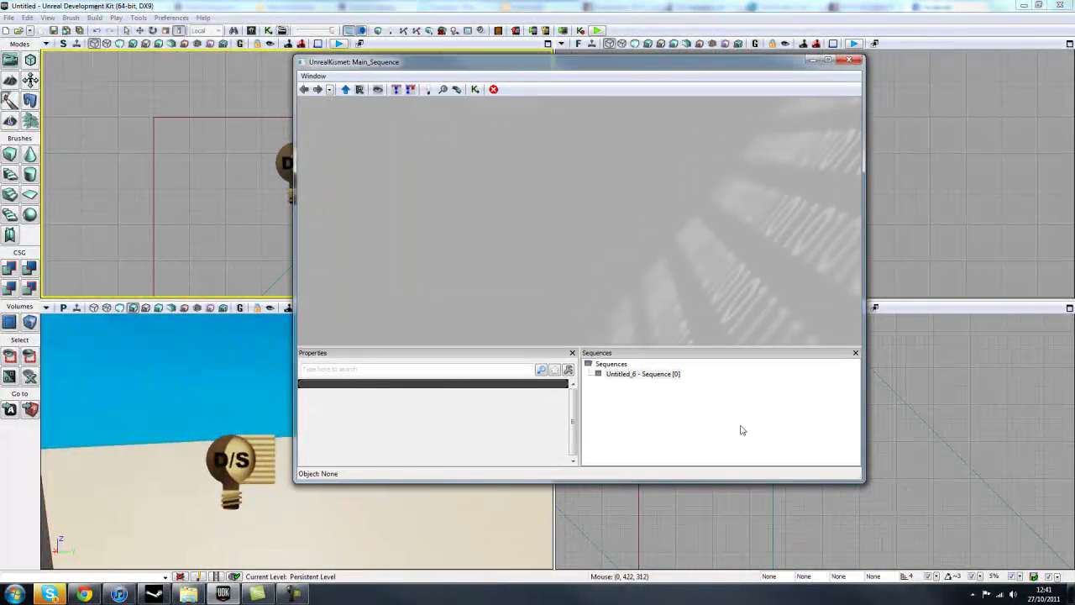
pyautogui.moveTo(860, 480); pyautogui.dragTo(921, 519)
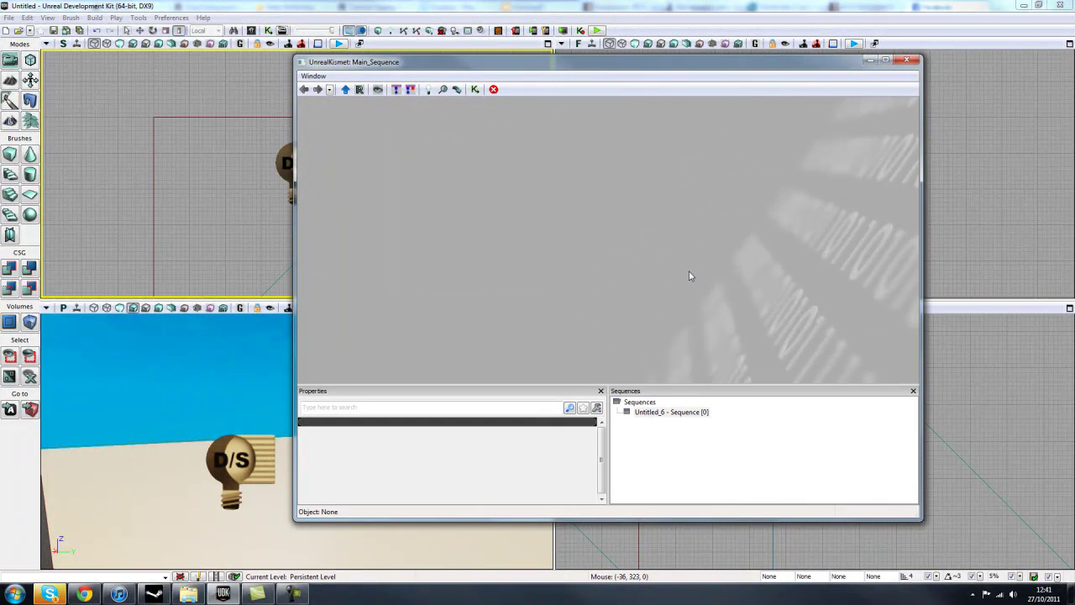
pyautogui.rightClick(515, 226)
pyautogui.moveTo(588, 264)
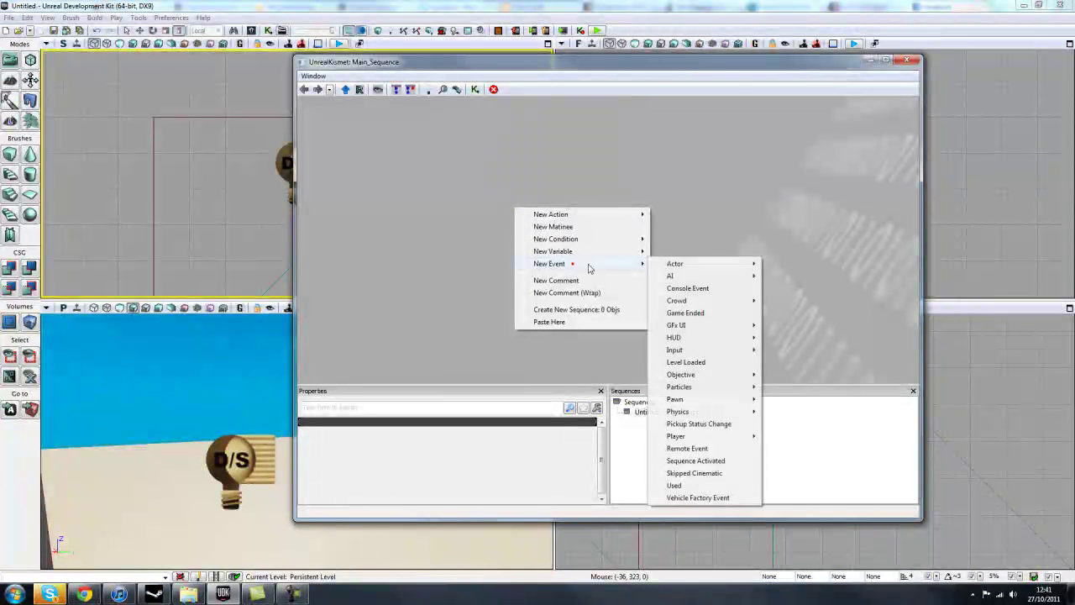
pyautogui.moveTo(677, 325)
pyautogui.click(795, 328)
# Add an Actor Set Material action beside the FsCommand event, and close UnrealKismet
pyautogui.rightClick(602, 226)
pyautogui.moveTo(643, 232)
pyautogui.moveTo(764, 231)
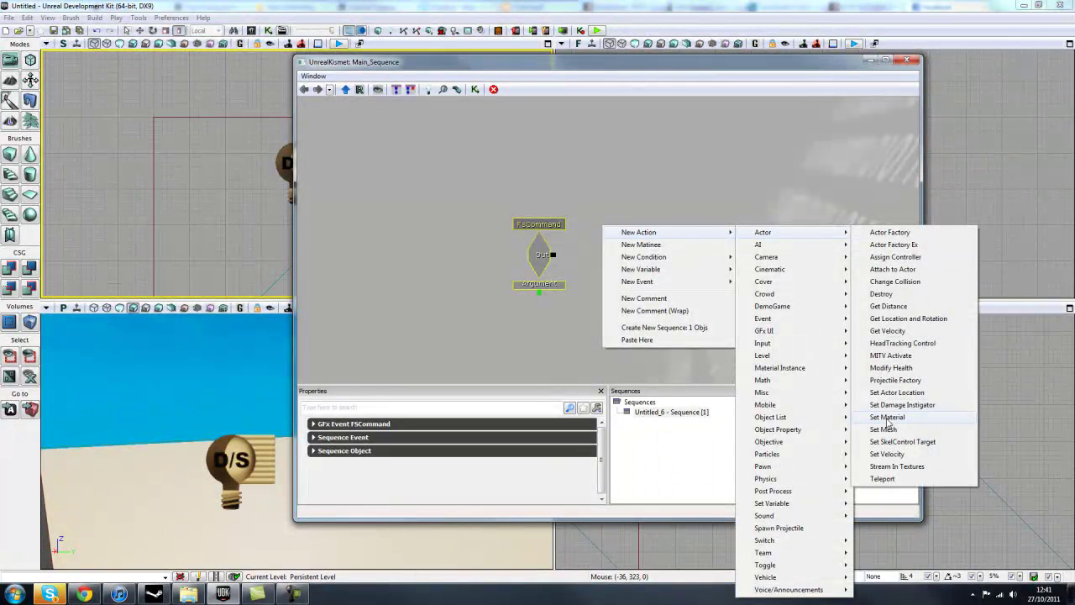
pyautogui.click(887, 416)
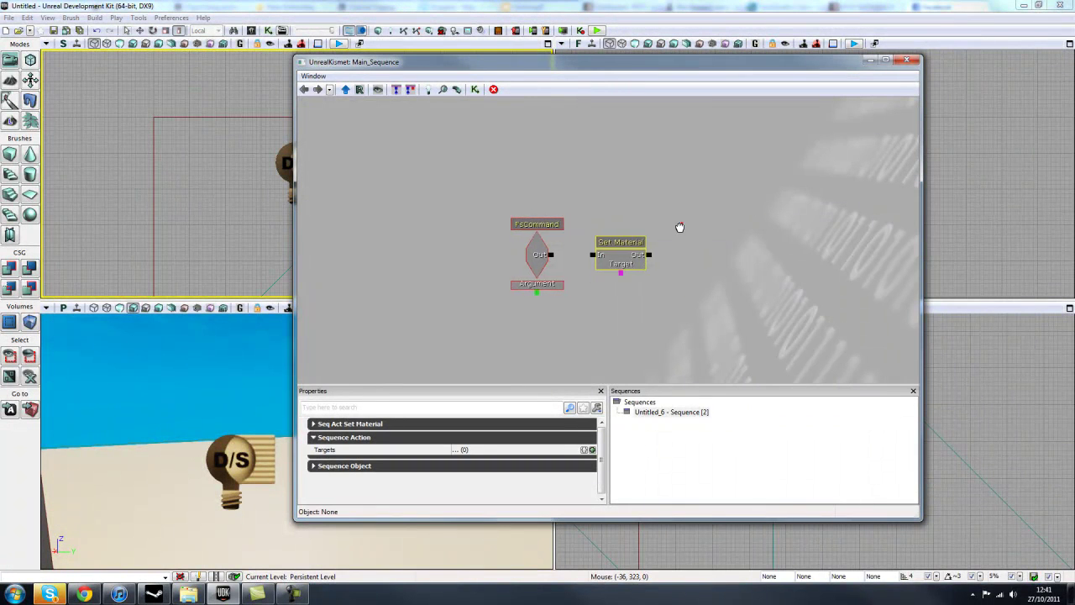
pyautogui.click(906, 61)
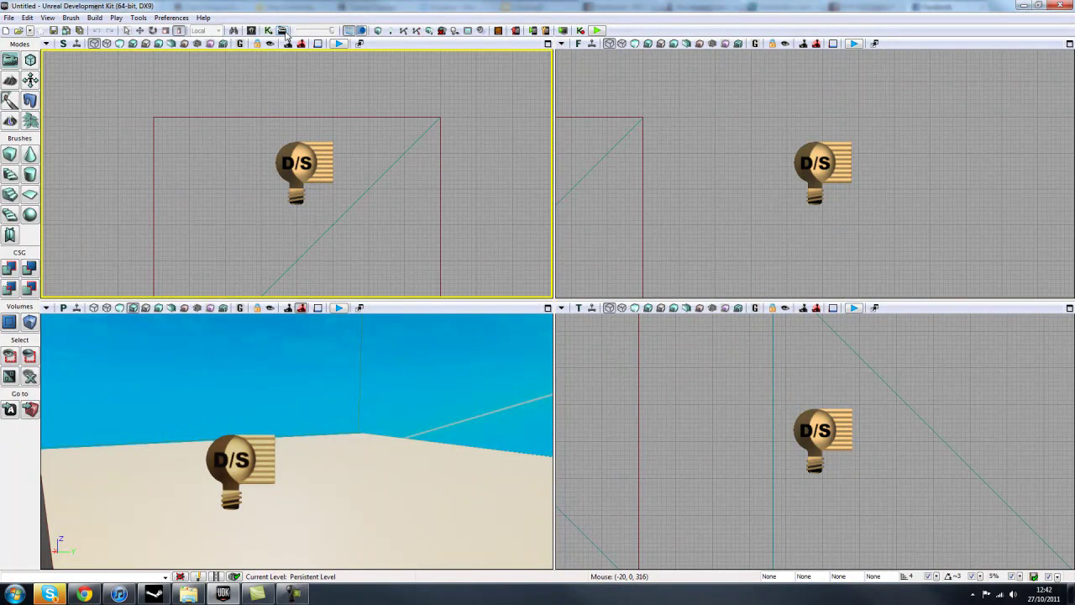
# Toggle the box option requiring objects to be fully encompassed and the selection option beside it, and try Fullscreen Mode
pyautogui.click(349, 31)
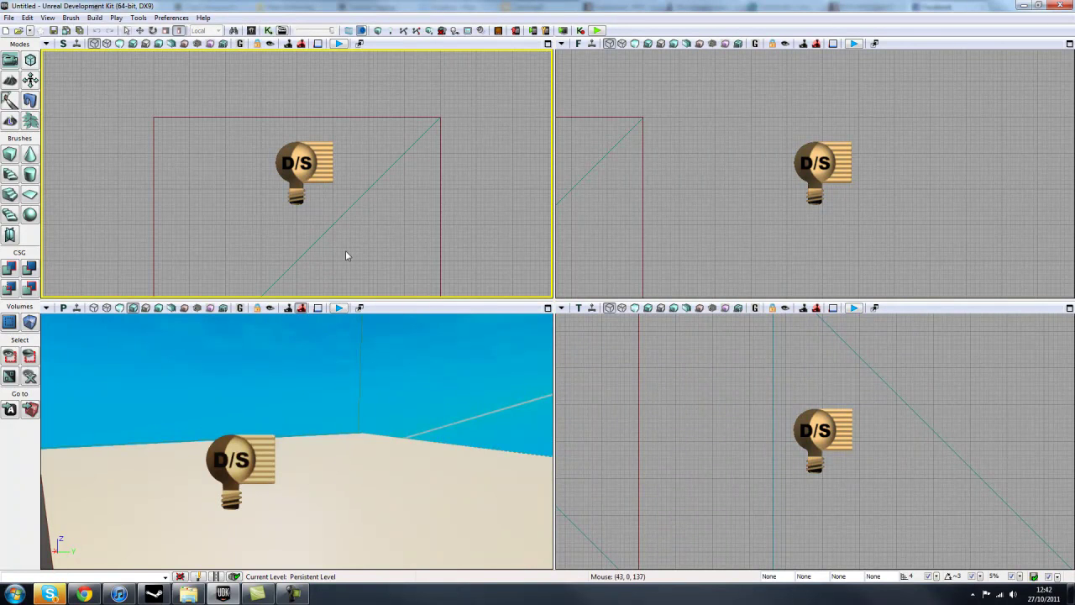
pyautogui.click(361, 31)
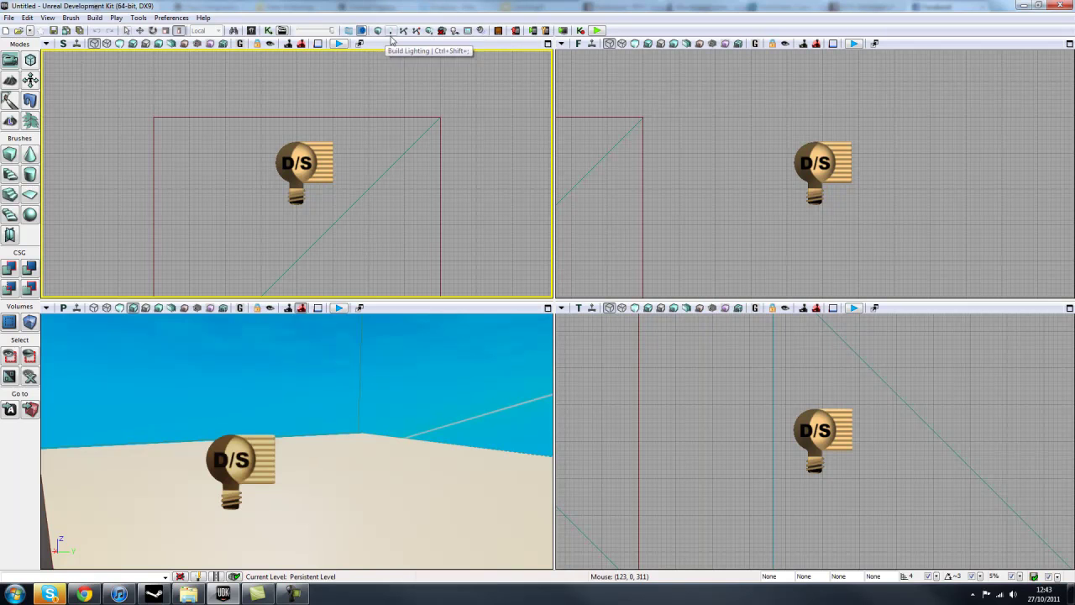
pyautogui.click(482, 30)
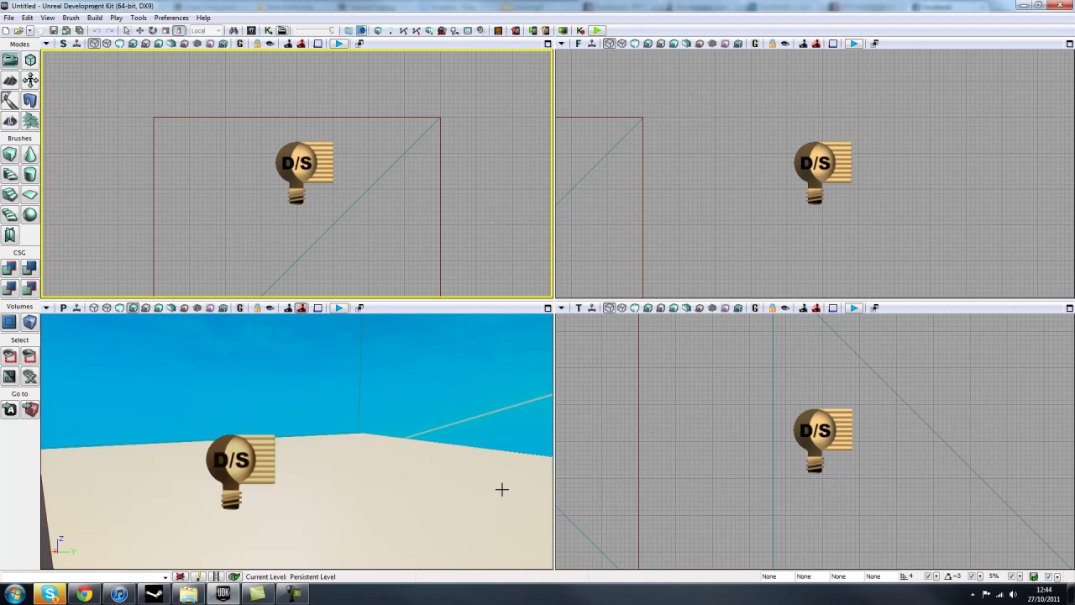
# Examine the actor commands available for the static mesh floor in the perspective view, and dismiss them
pyautogui.rightClick(342, 521)
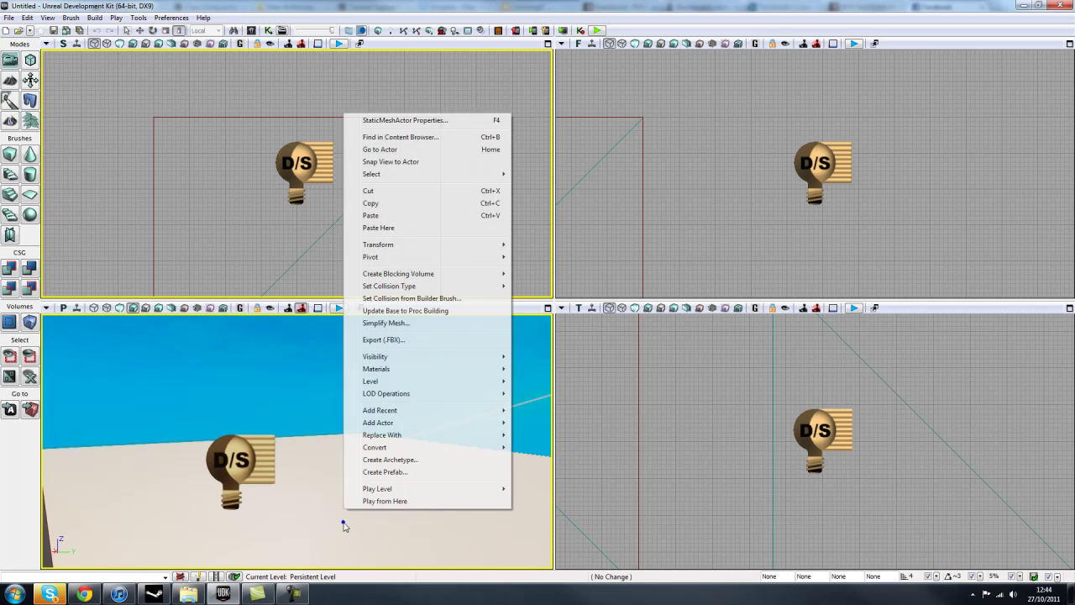
pyautogui.click(705, 212)
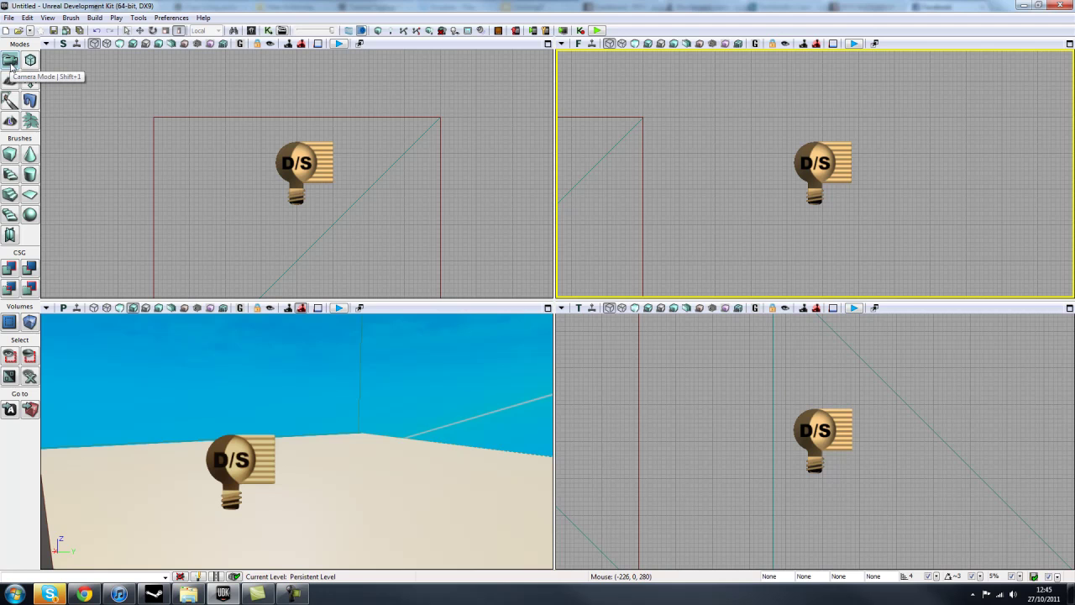
# Select the dominant directional light and then the cube static mesh, and switch to the translation tool
pyautogui.click(295, 160)
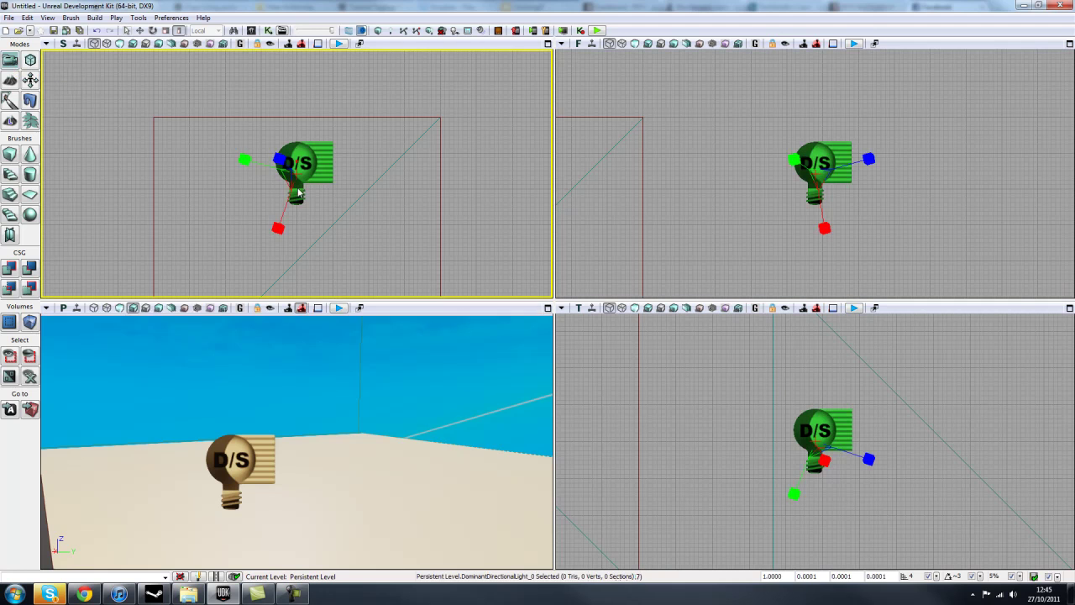
pyautogui.moveTo(378, 443); pyautogui.dragTo(211, 456, button='right')
pyautogui.click(211, 456)
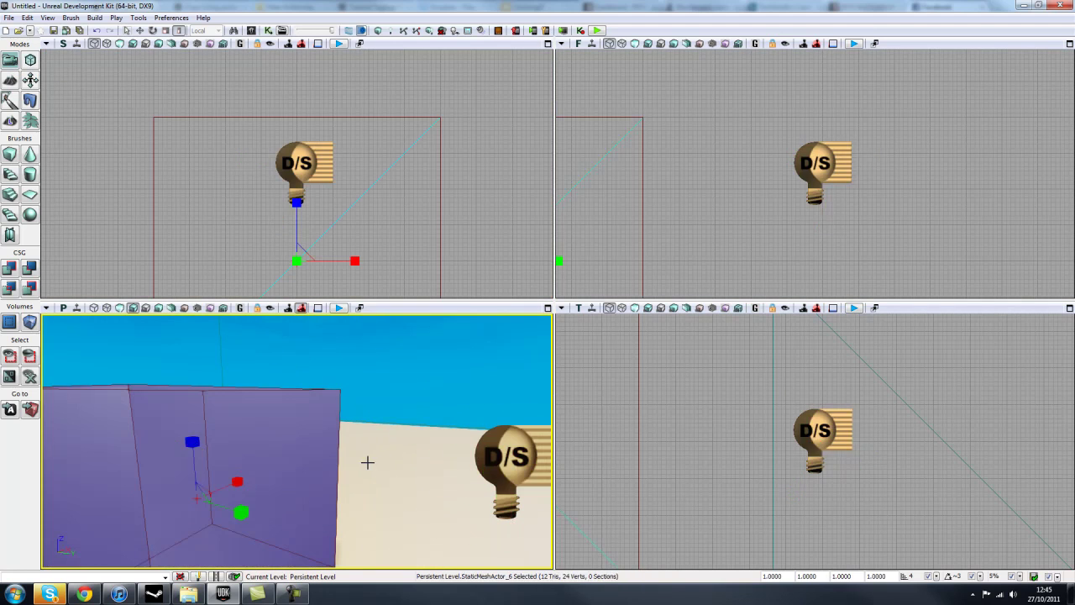
pyautogui.moveTo(372, 463); pyautogui.dragTo(246, 496)
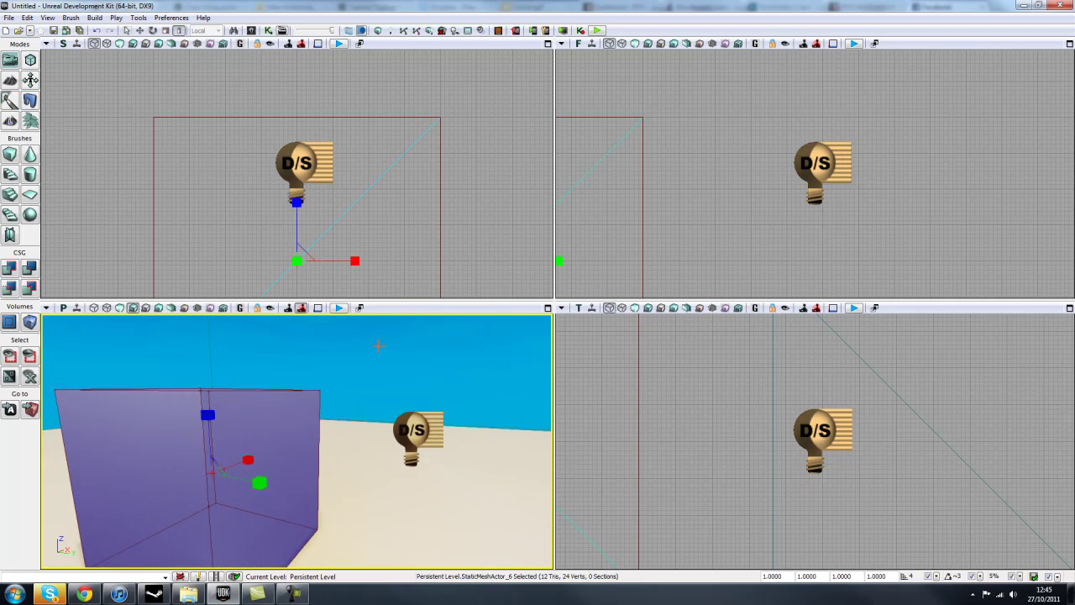
pyautogui.click(136, 30)
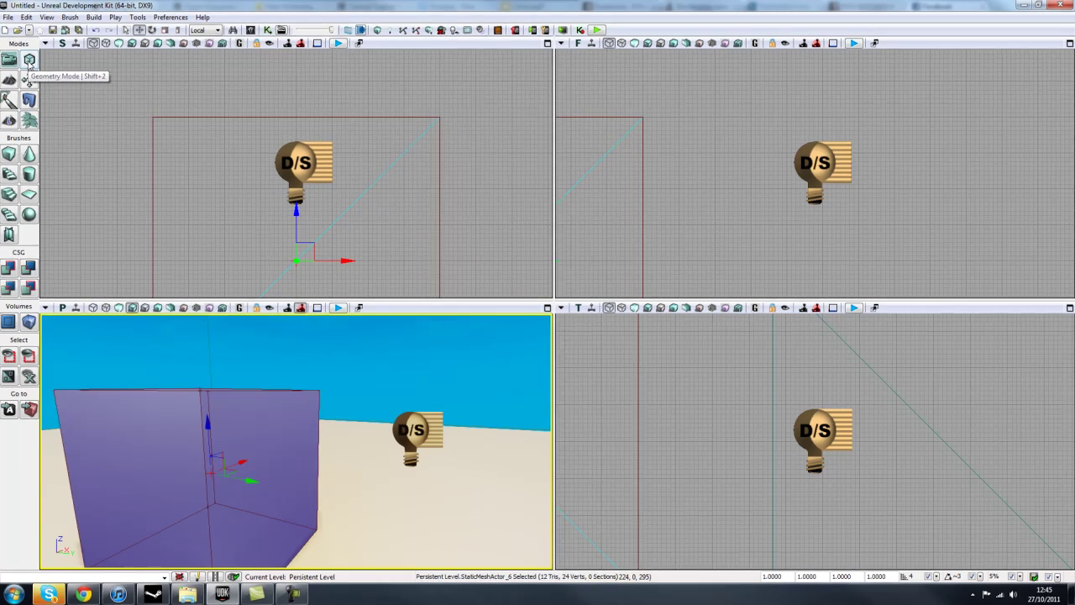
# Enter Geometry Mode, select the builder brush around the cube, and move it along its Y axis clear of the cube
pyautogui.click(28, 60)
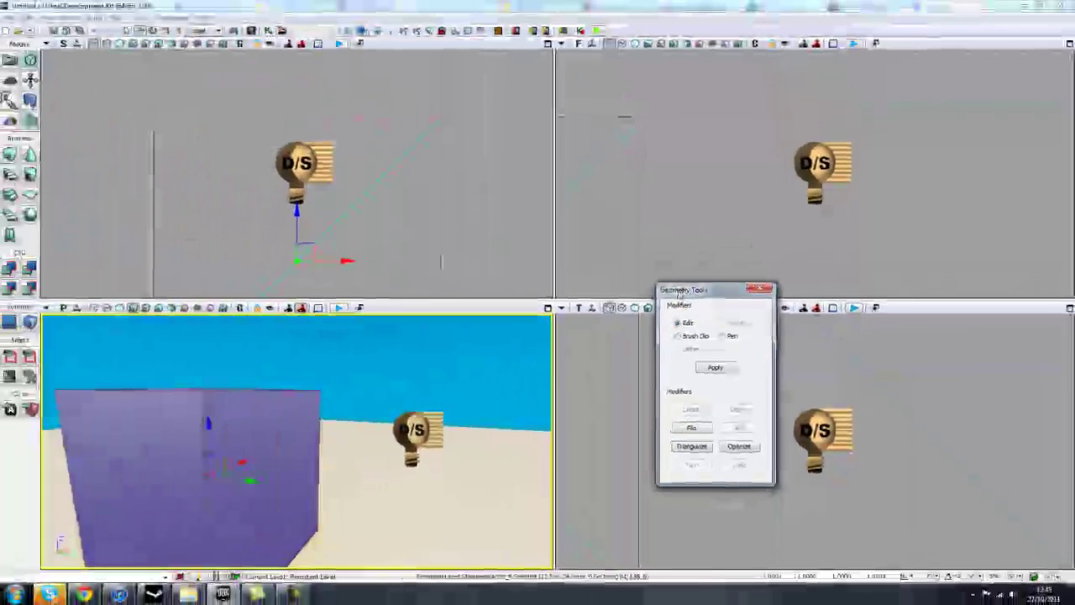
pyautogui.moveTo(615, 227); pyautogui.dragTo(516, 124)
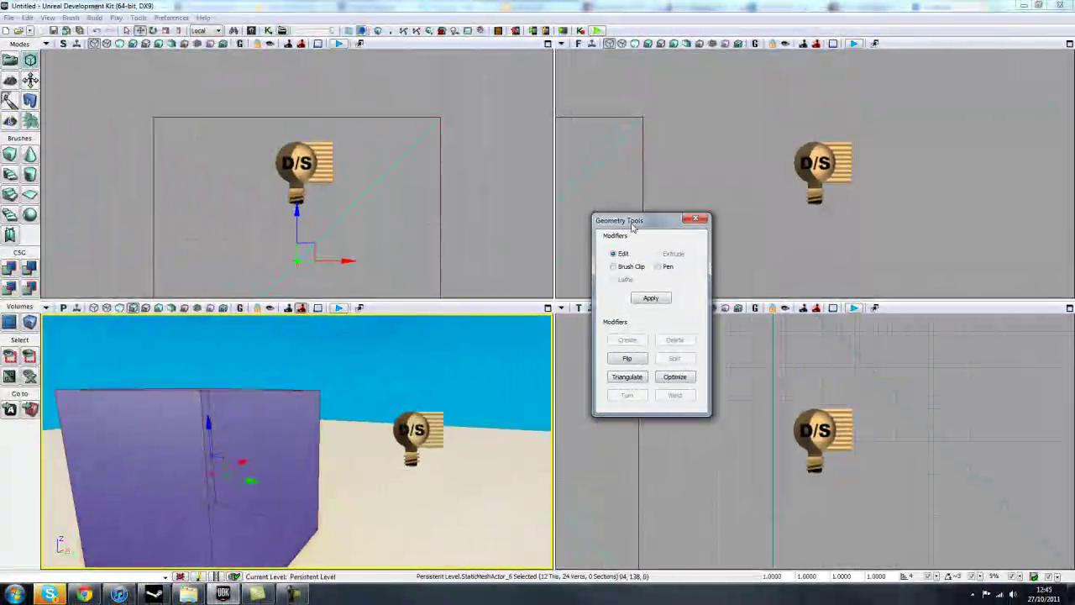
pyautogui.moveTo(415, 492); pyautogui.dragTo(441, 496)
pyautogui.moveTo(442, 500); pyautogui.dragTo(487, 497, button='right')
pyautogui.moveTo(441, 501); pyautogui.dragTo(420, 554)
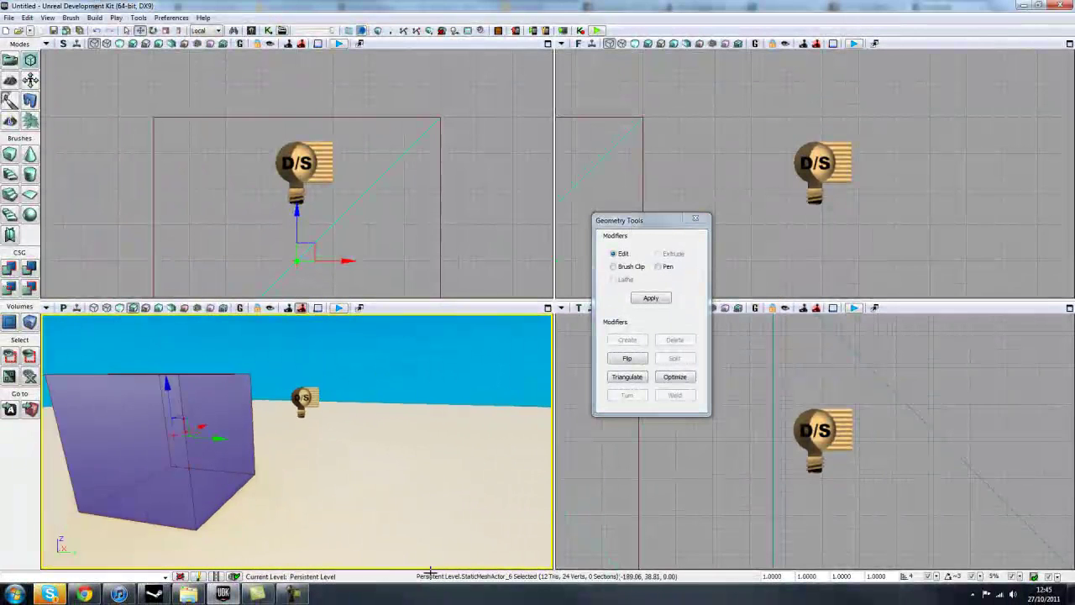
pyautogui.click(194, 510)
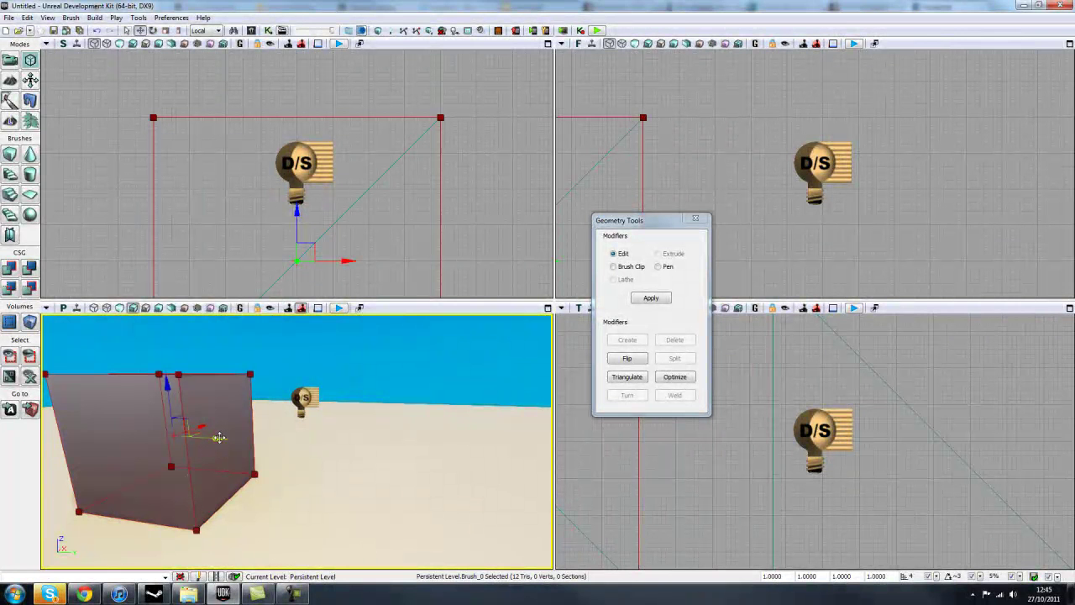
pyautogui.moveTo(218, 437)
pyautogui.mouseDown()
pyautogui.moveTo(369, 441)
pyautogui.moveTo(391, 445)
pyautogui.moveTo(390, 468)
pyautogui.mouseUp()
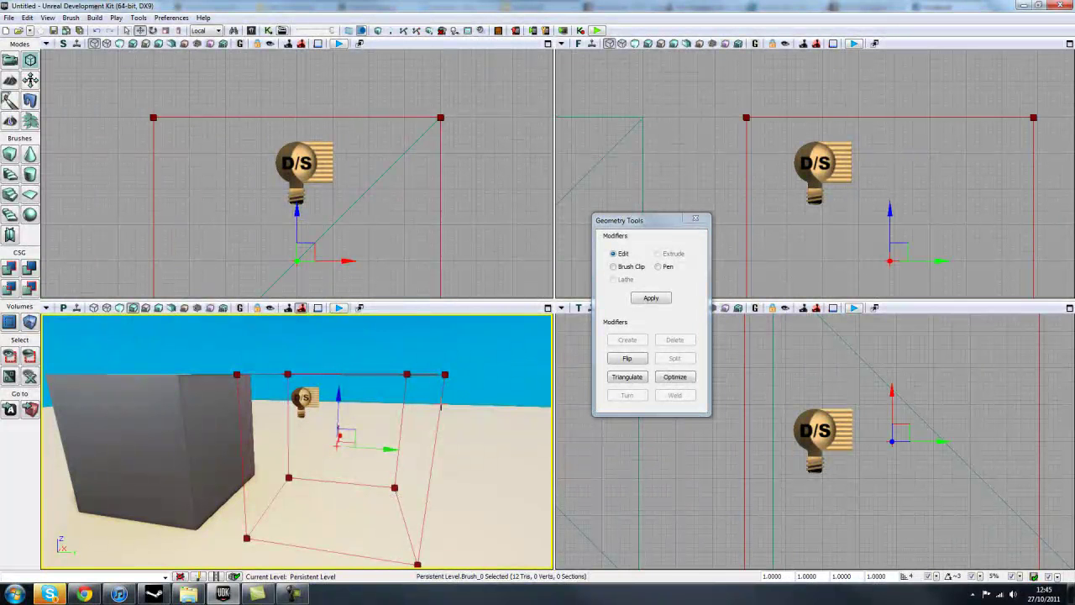
# Select a top corner vertex of the builder brush, then select one of its side faces
pyautogui.click(448, 372)
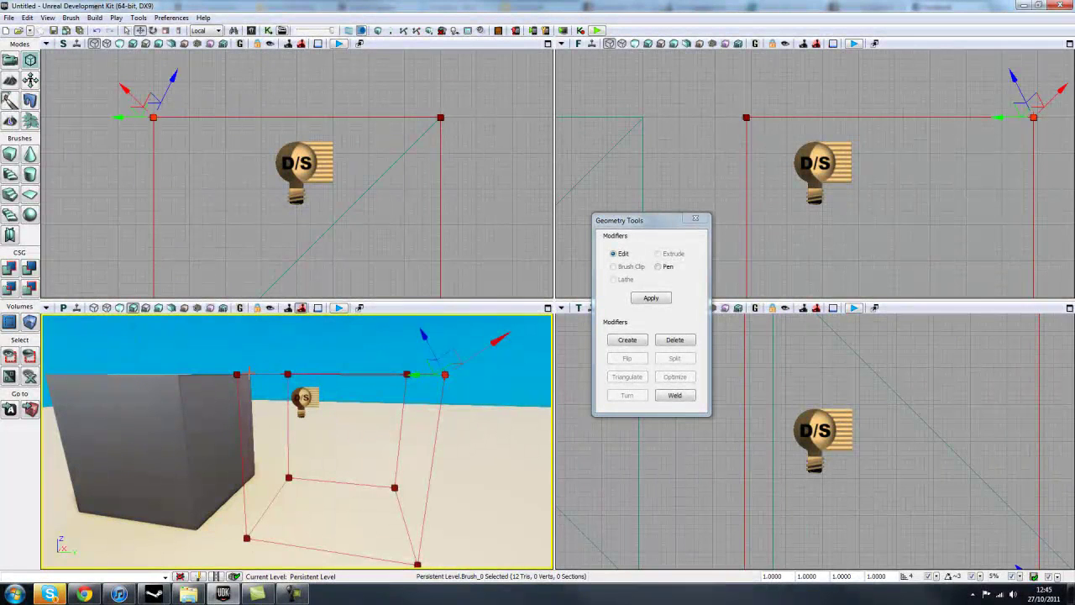
pyautogui.click(343, 446)
pyautogui.moveTo(420, 487); pyautogui.dragTo(419, 487)
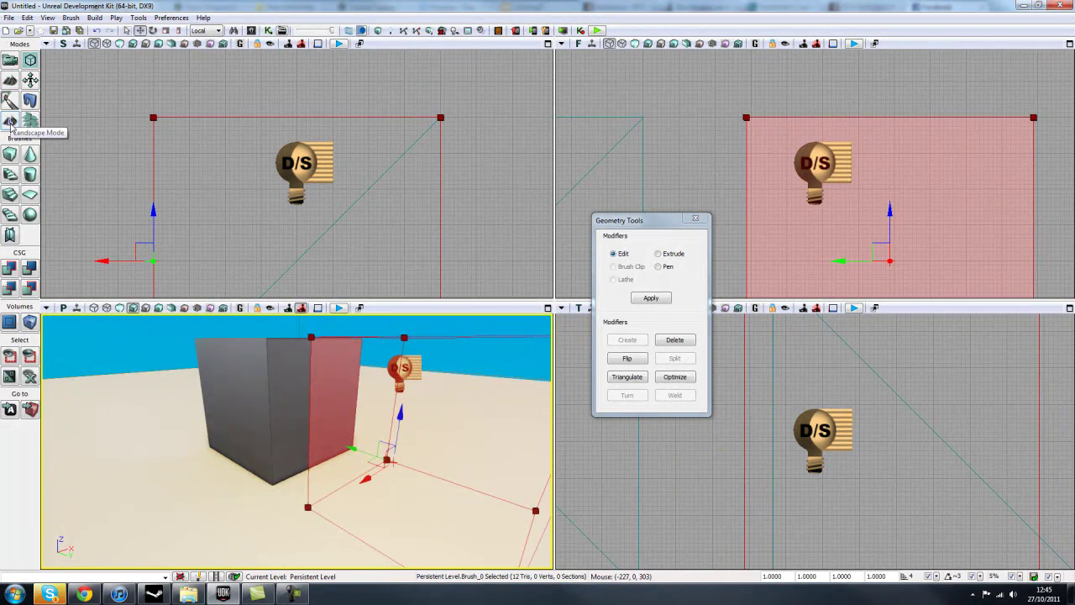
# View the Landscape Mode tools and the Terrain Editing Mode tools, and close the TerrainEdit window
pyautogui.click(10, 122)
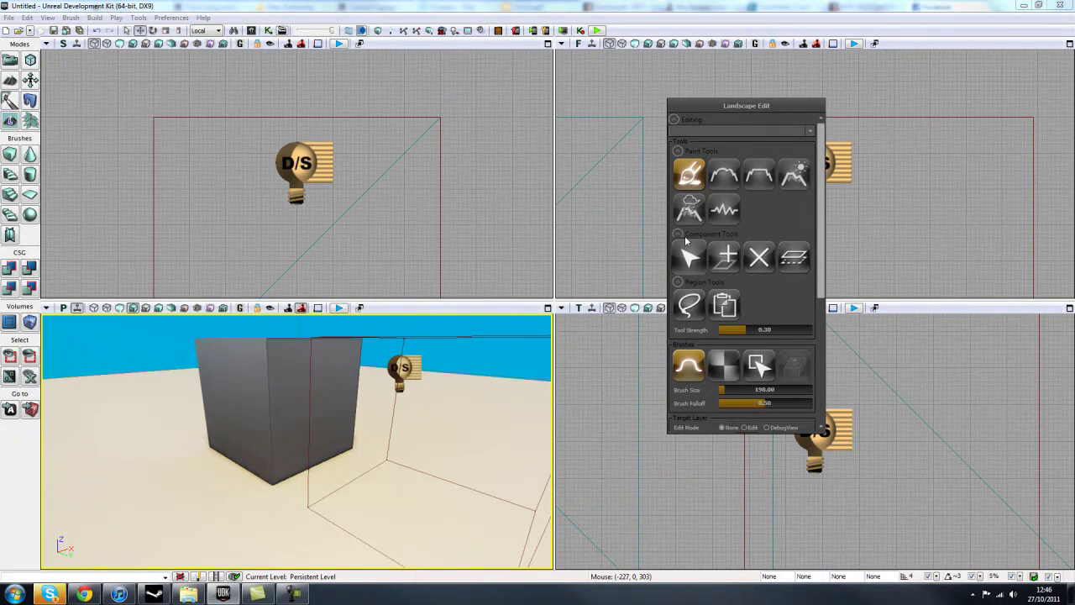
pyautogui.click(12, 81)
pyautogui.click(11, 99)
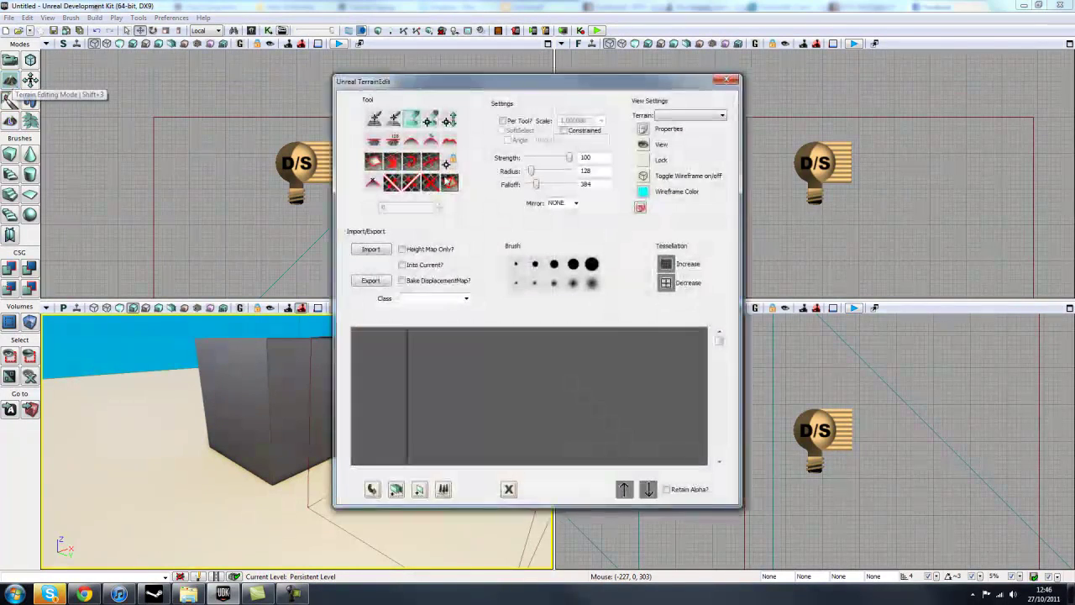
pyautogui.moveTo(543, 85); pyautogui.dragTo(676, 88)
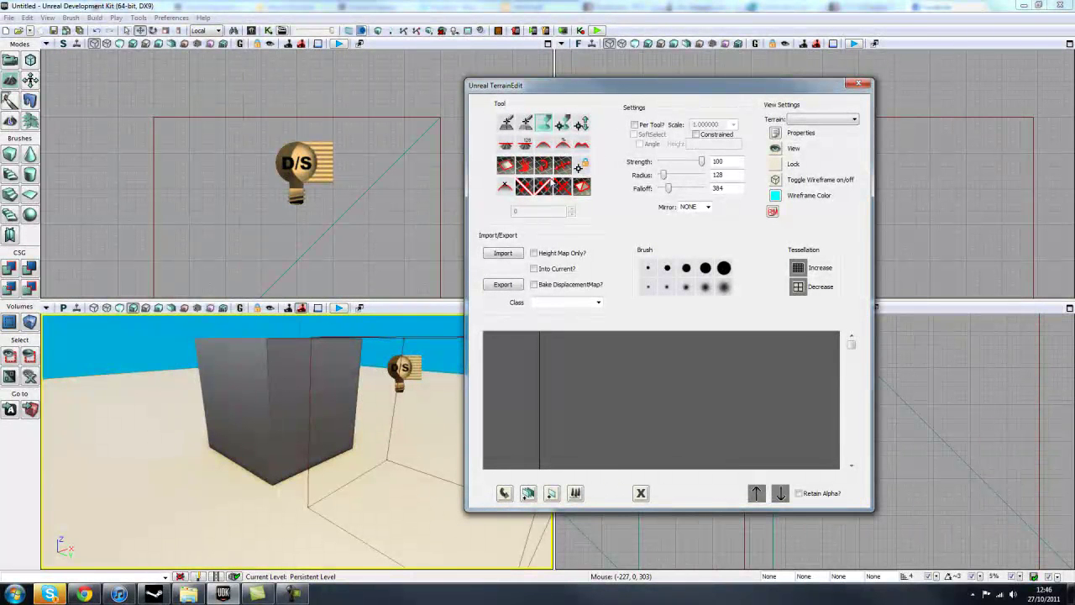
pyautogui.click(856, 85)
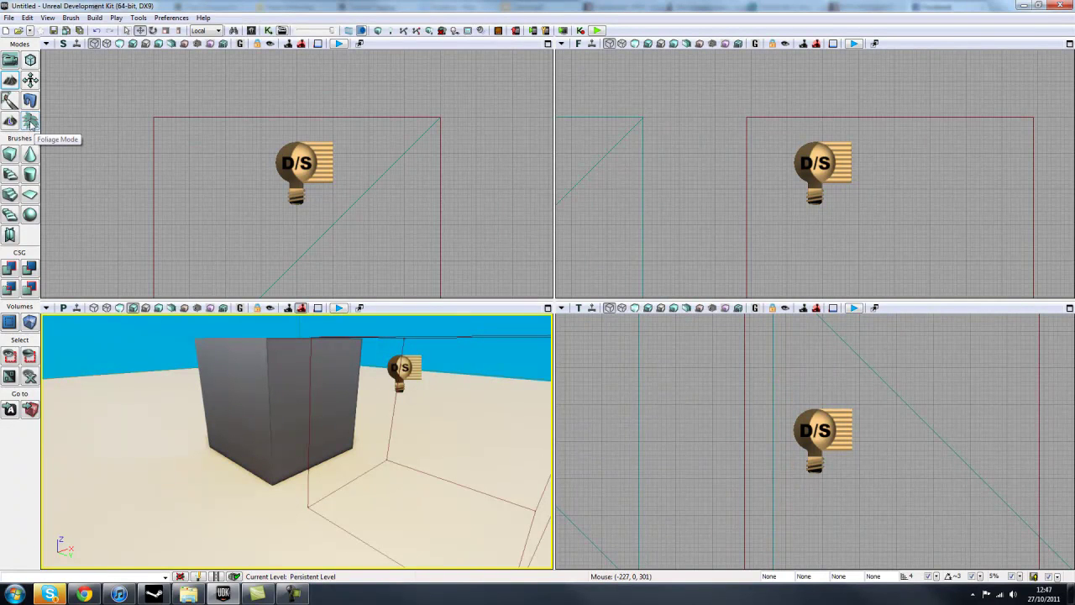
# Switch to Foliage Mode to show the foliage painting tools
pyautogui.click(30, 121)
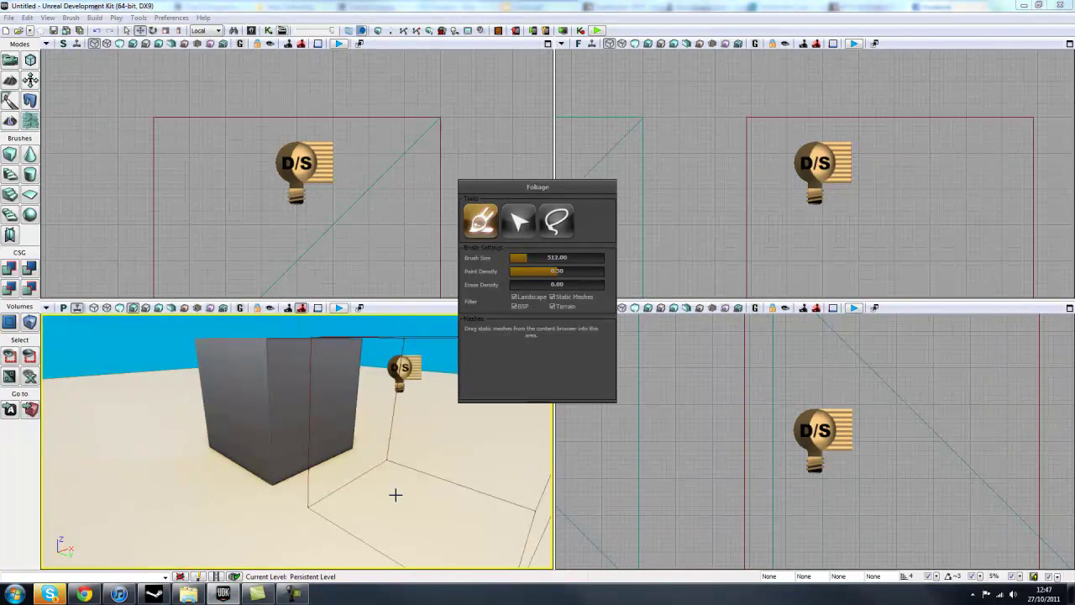